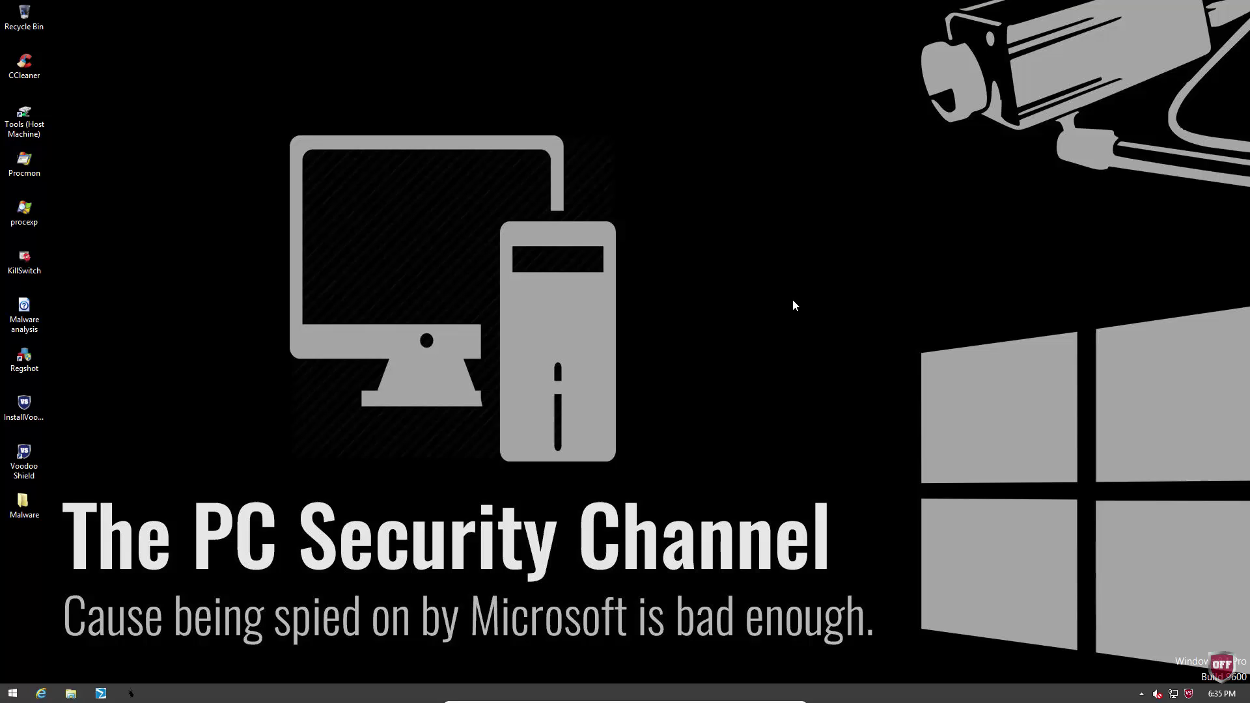
Step: Look over VoodooShield Settings, close them, and reopen the shield's quick menu
{"action": "mouse_move", "coordinate": [1224, 674]}
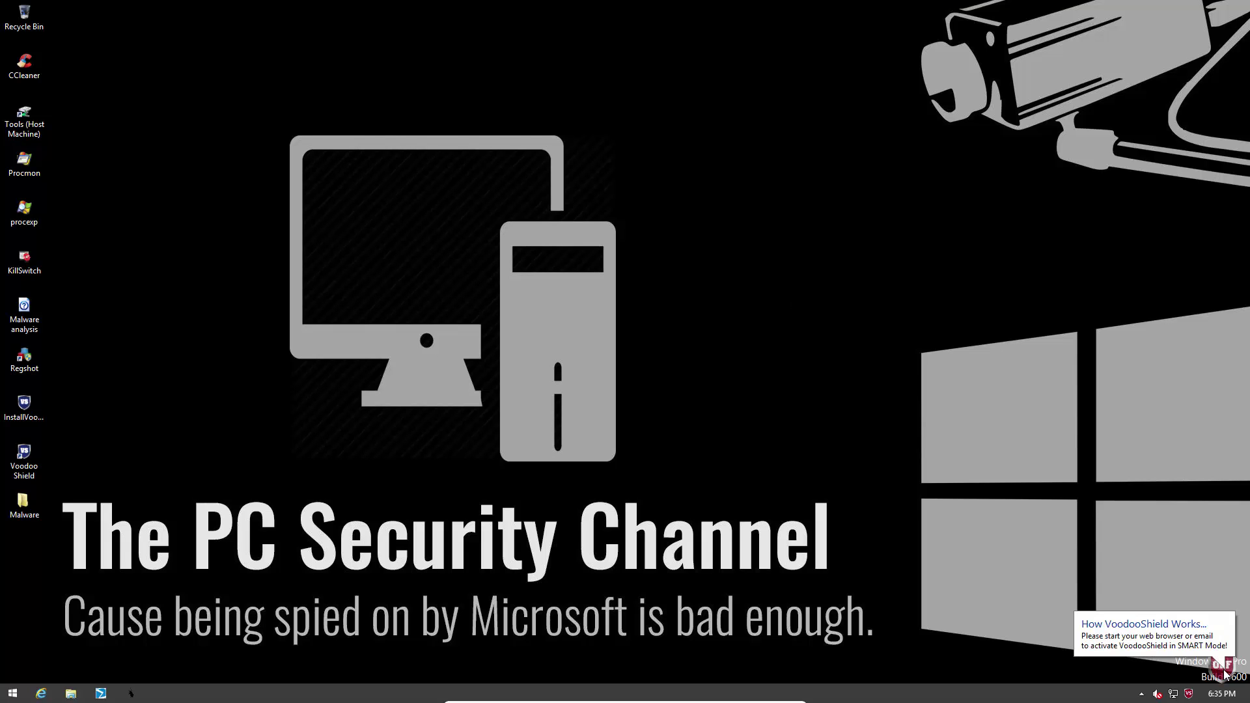
{"action": "right_click", "coordinate": [1187, 695]}
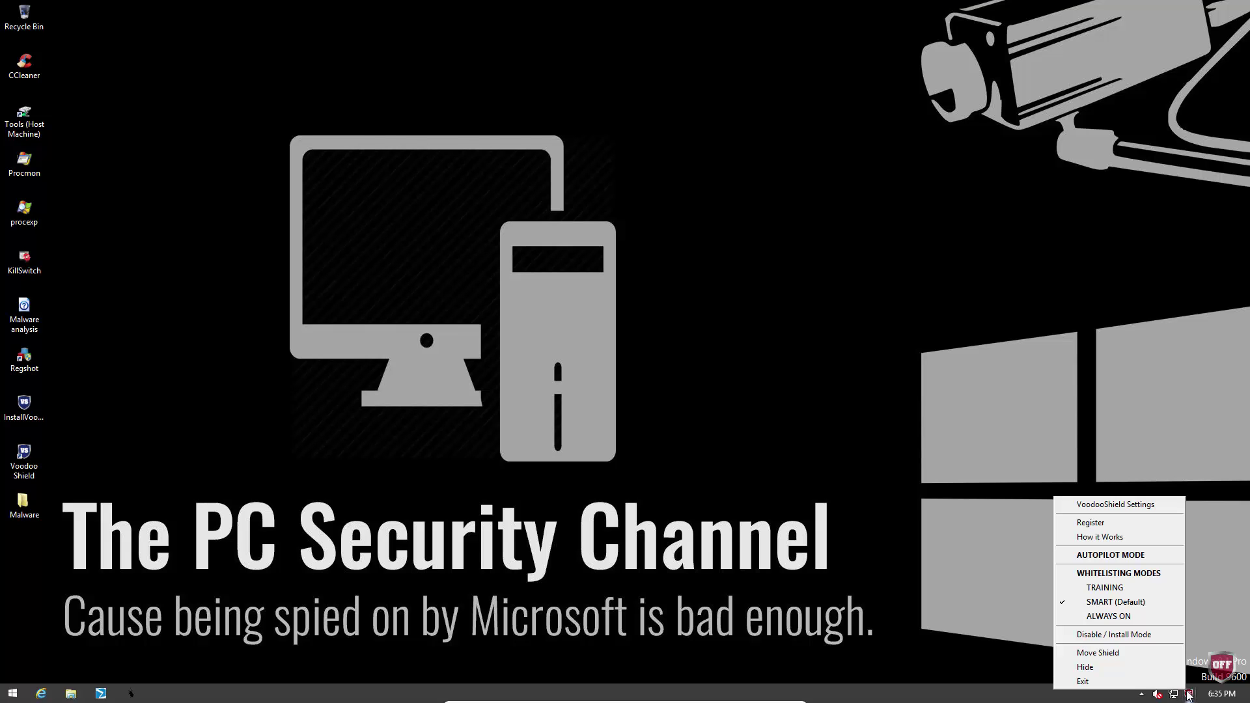
{"action": "left_click", "coordinate": [1114, 505]}
{"action": "left_click", "coordinate": [727, 412]}
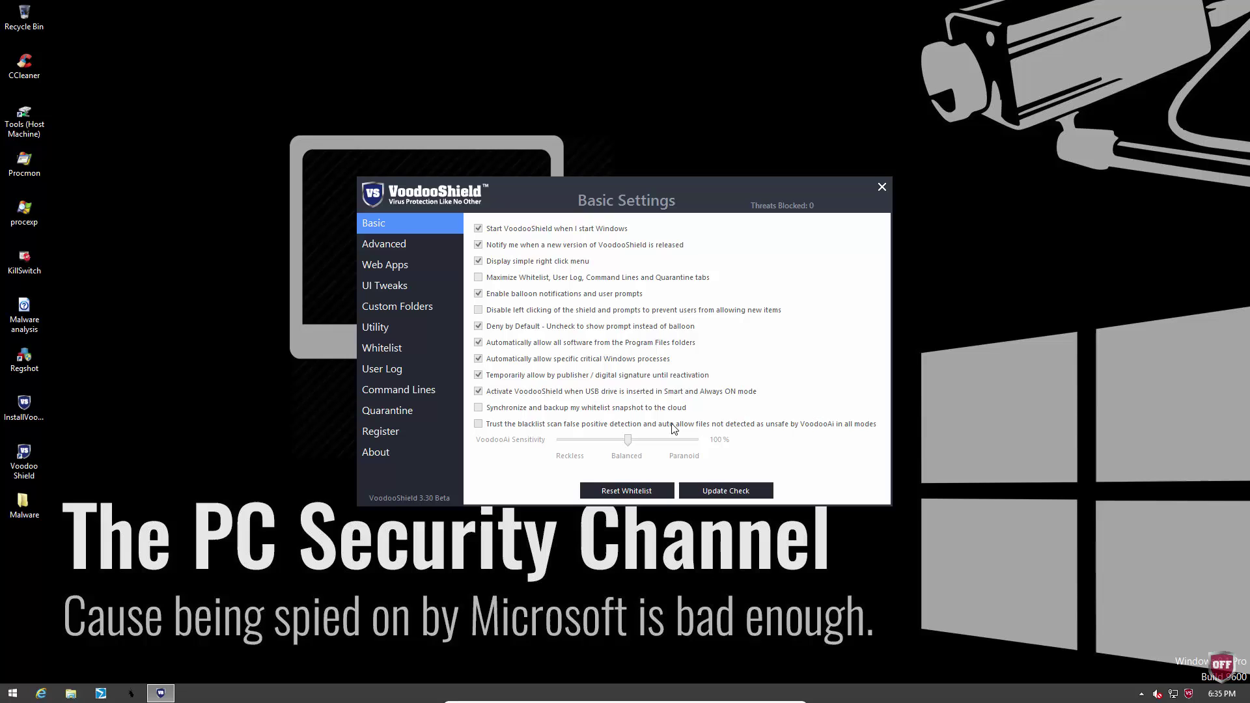
{"action": "left_click", "coordinate": [881, 187]}
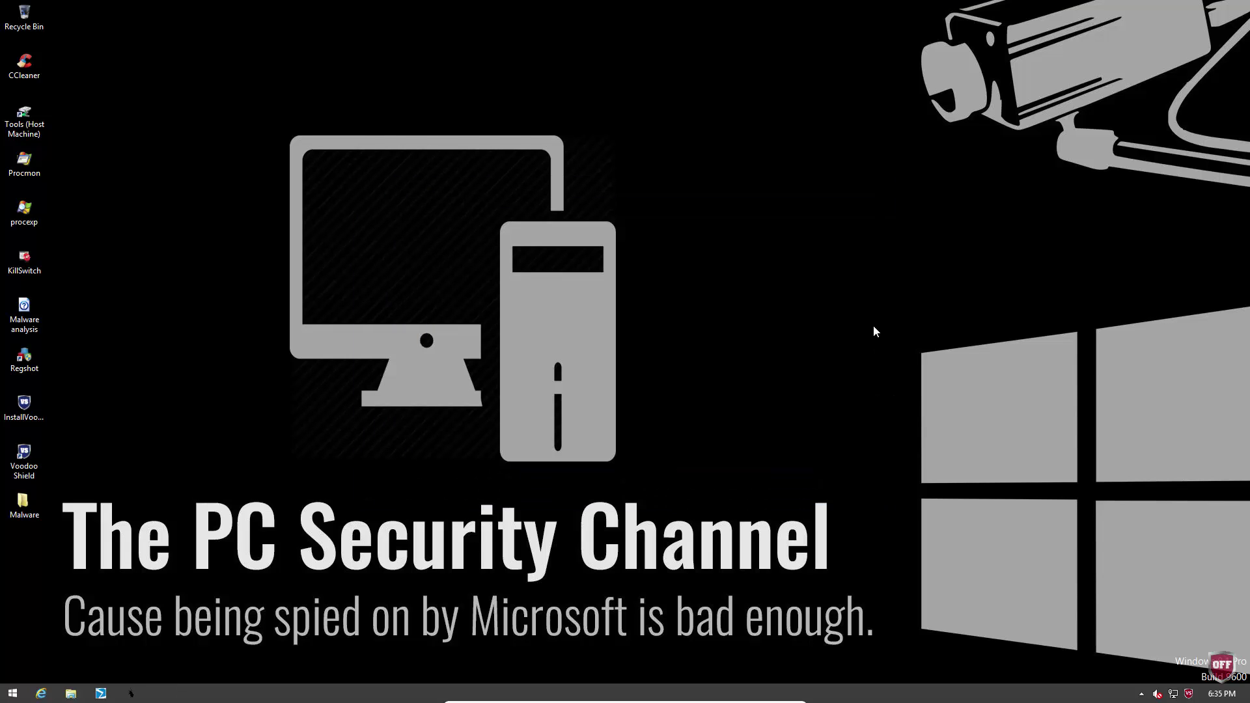
{"action": "right_click", "coordinate": [1224, 666]}
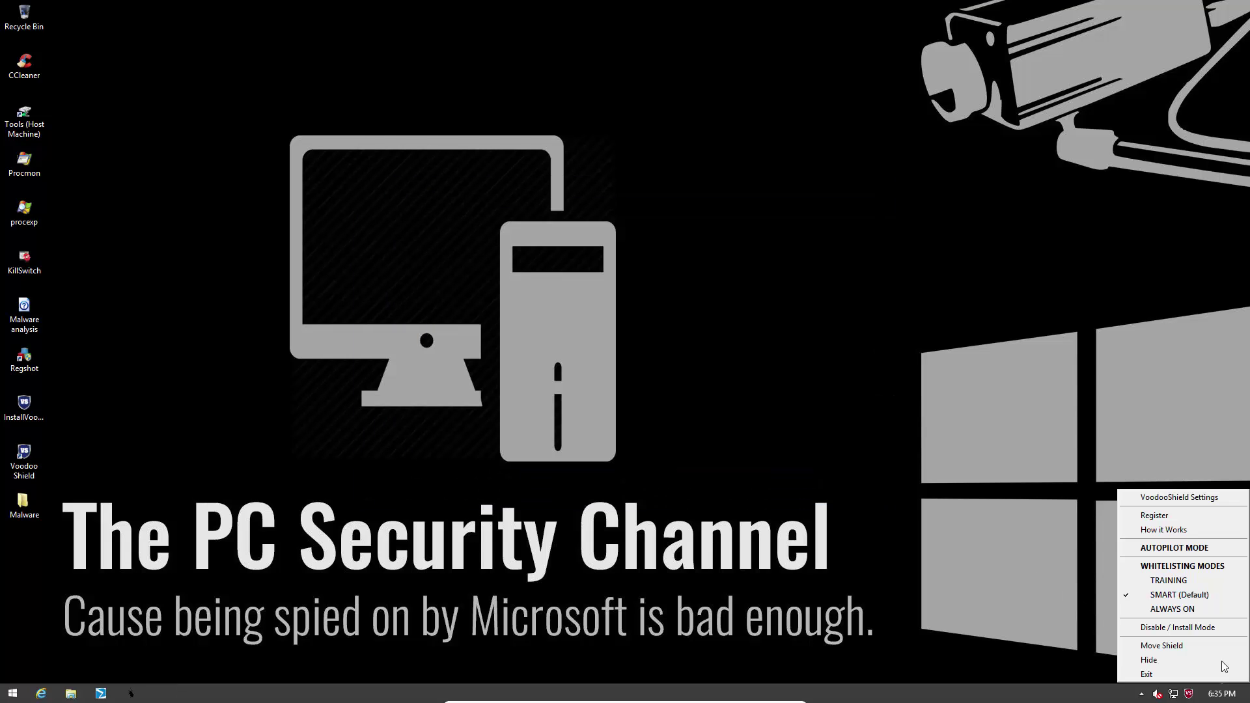
{"action": "left_click", "coordinate": [1173, 629]}
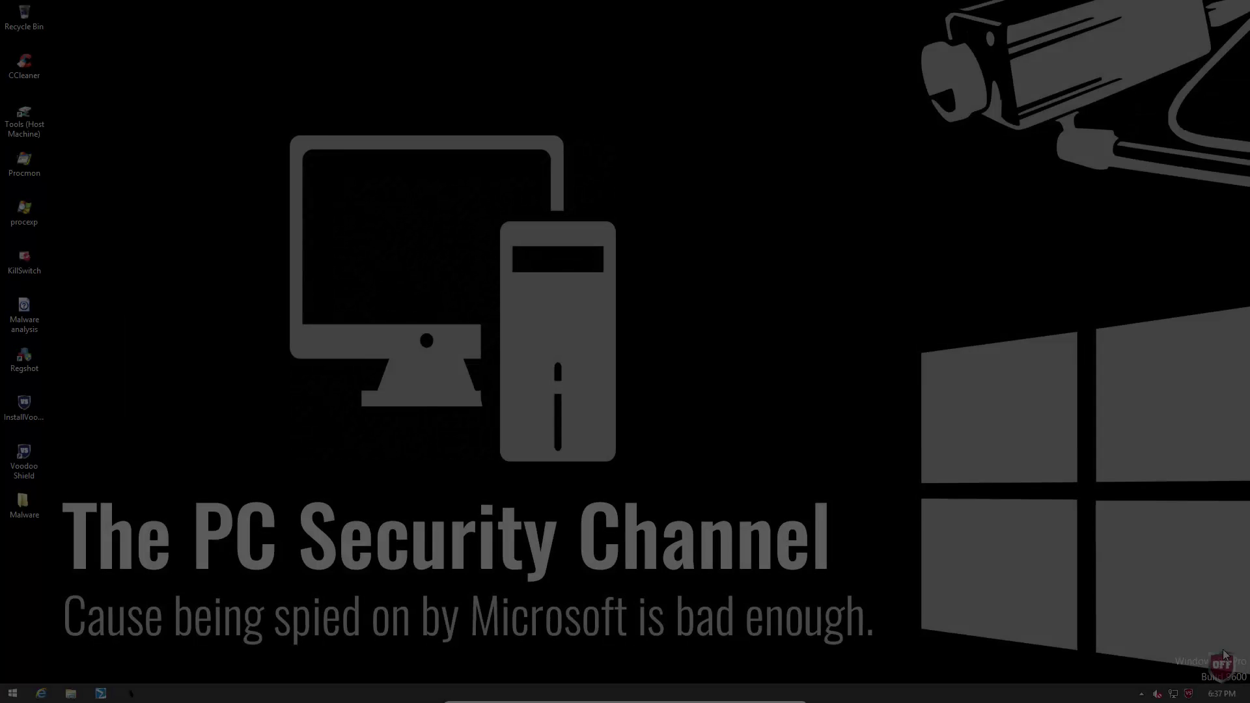
Step: Open the Malware desktop folder and scroll through its 1,000 samples
{"action": "double_click", "coordinate": [23, 502]}
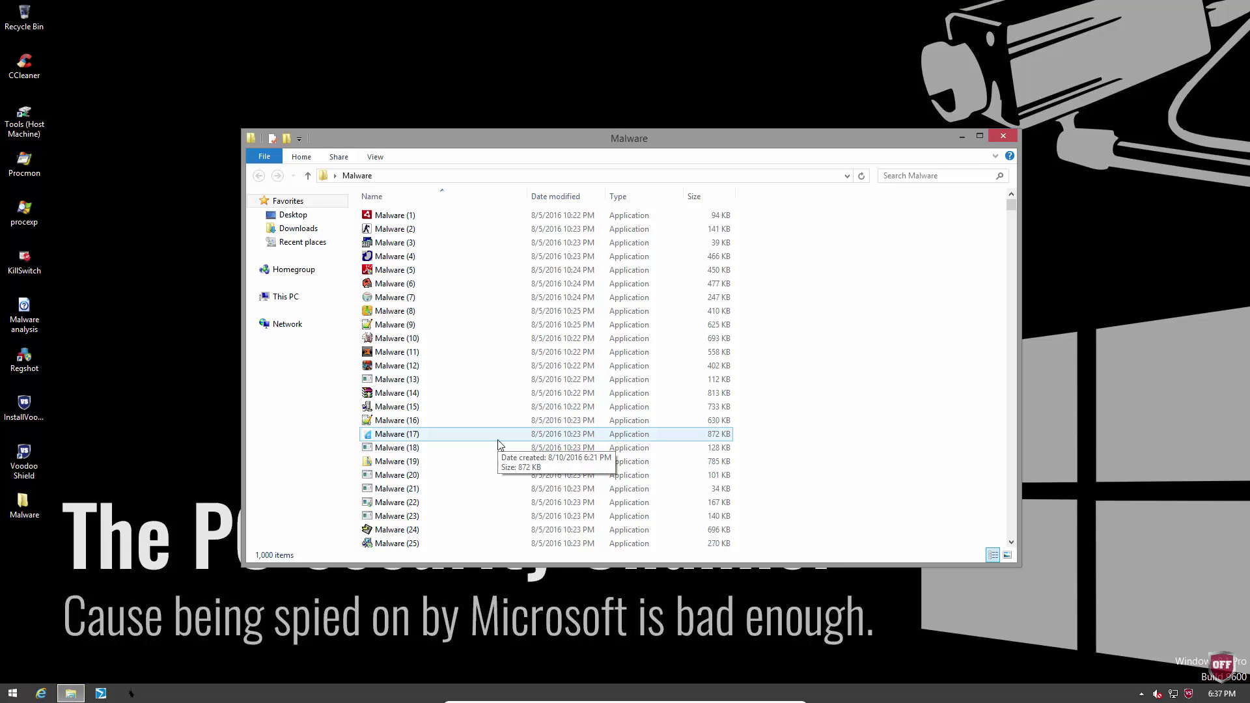
{"action": "scroll", "coordinate": [500, 445], "scroll_direction": "down", "scroll_amount": 8}
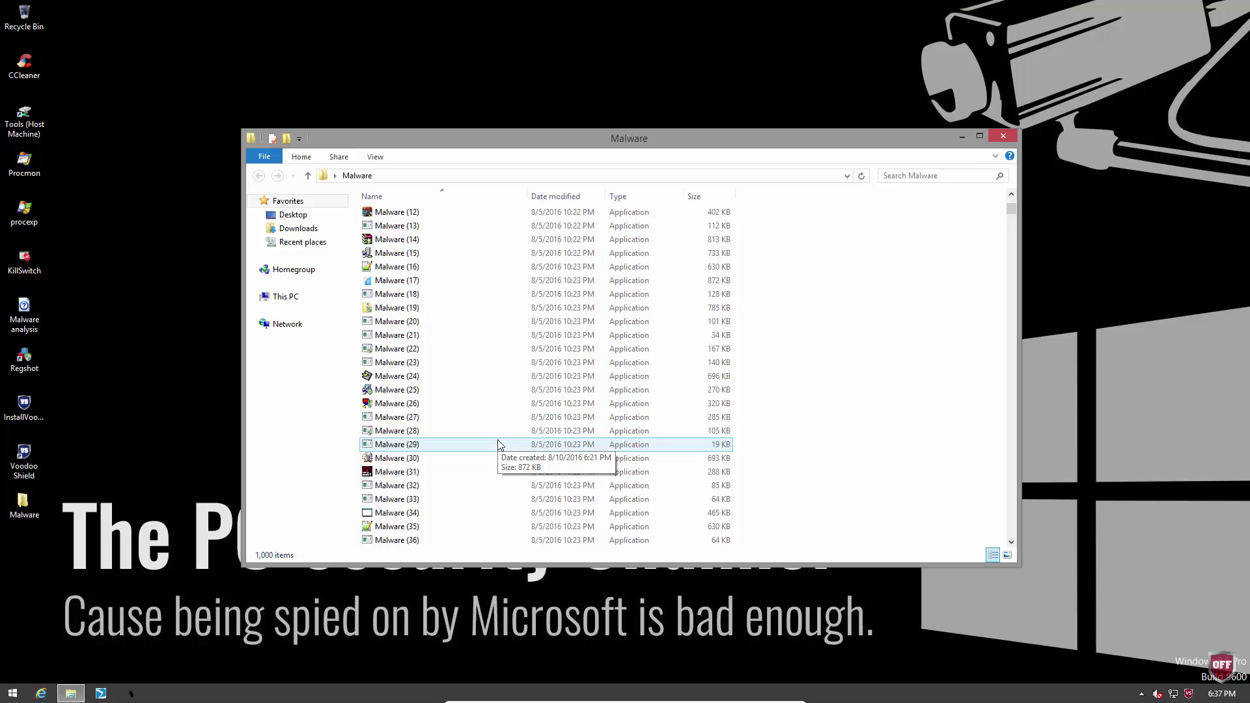
{"action": "scroll", "coordinate": [500, 444], "scroll_direction": "down", "scroll_amount": 10}
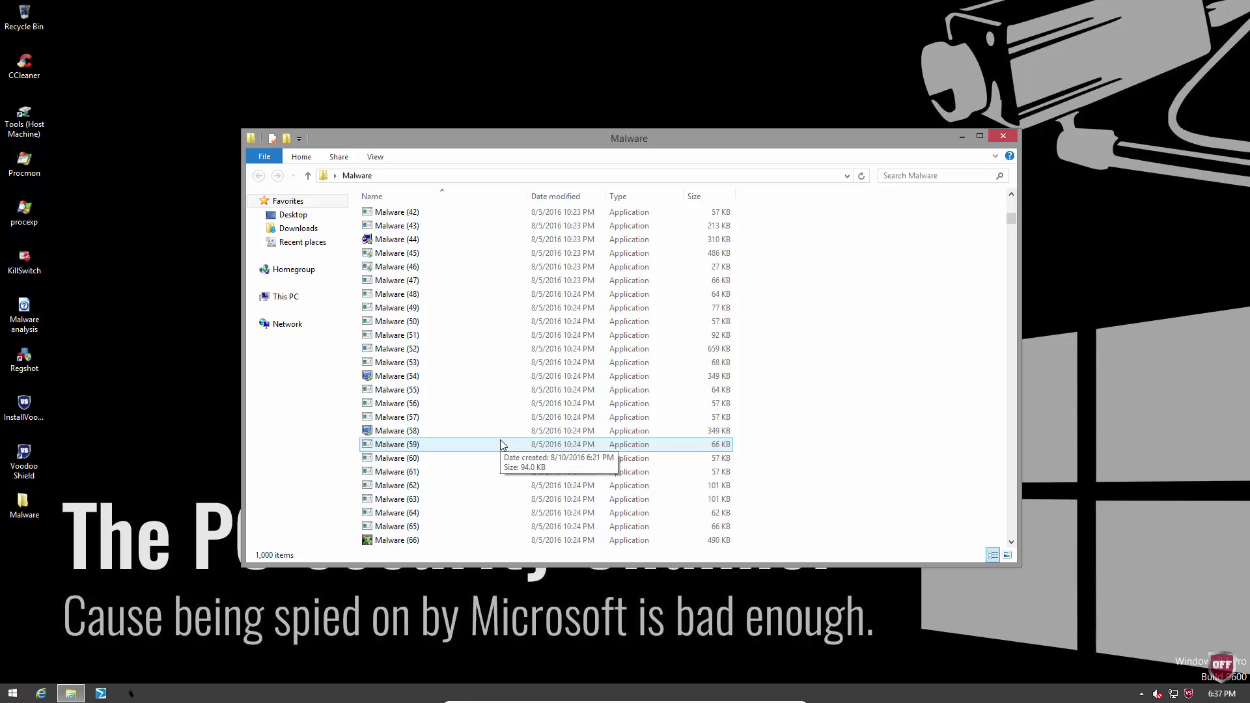
Step: Check VoodooShield's protection status from its shield menu, leaving it unchanged
{"action": "left_click", "coordinate": [1219, 675]}
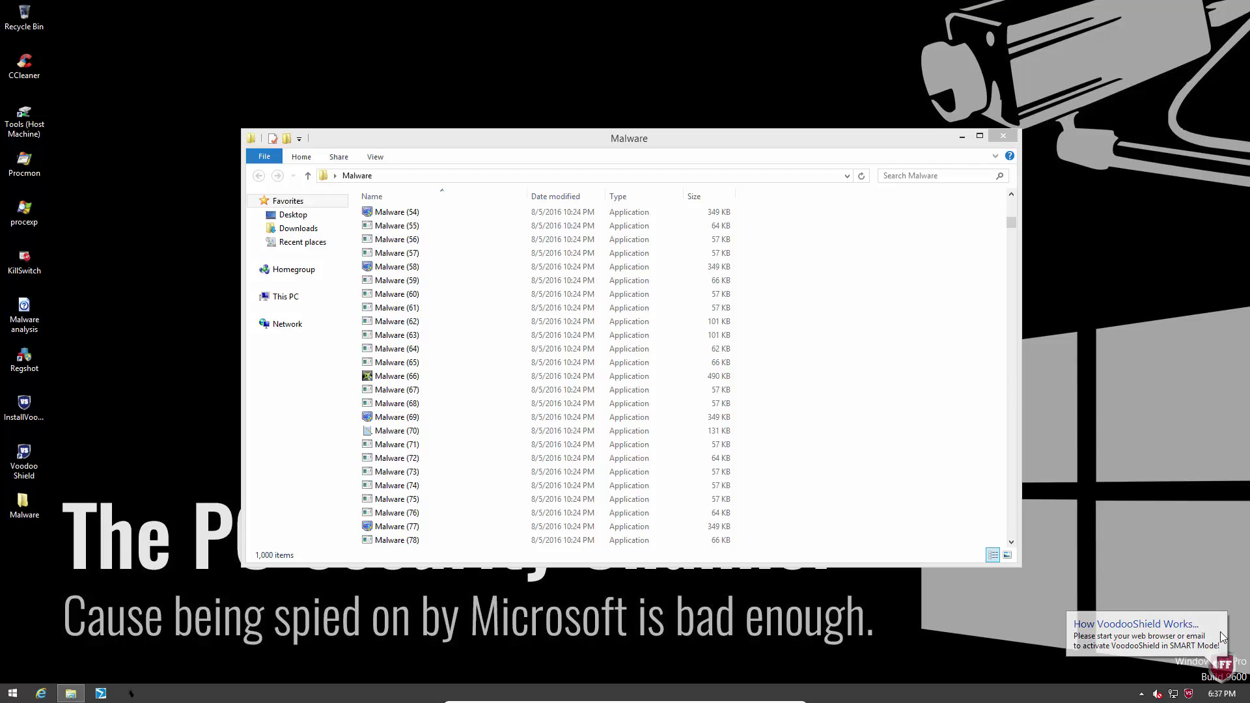
{"action": "right_click", "coordinate": [1222, 672]}
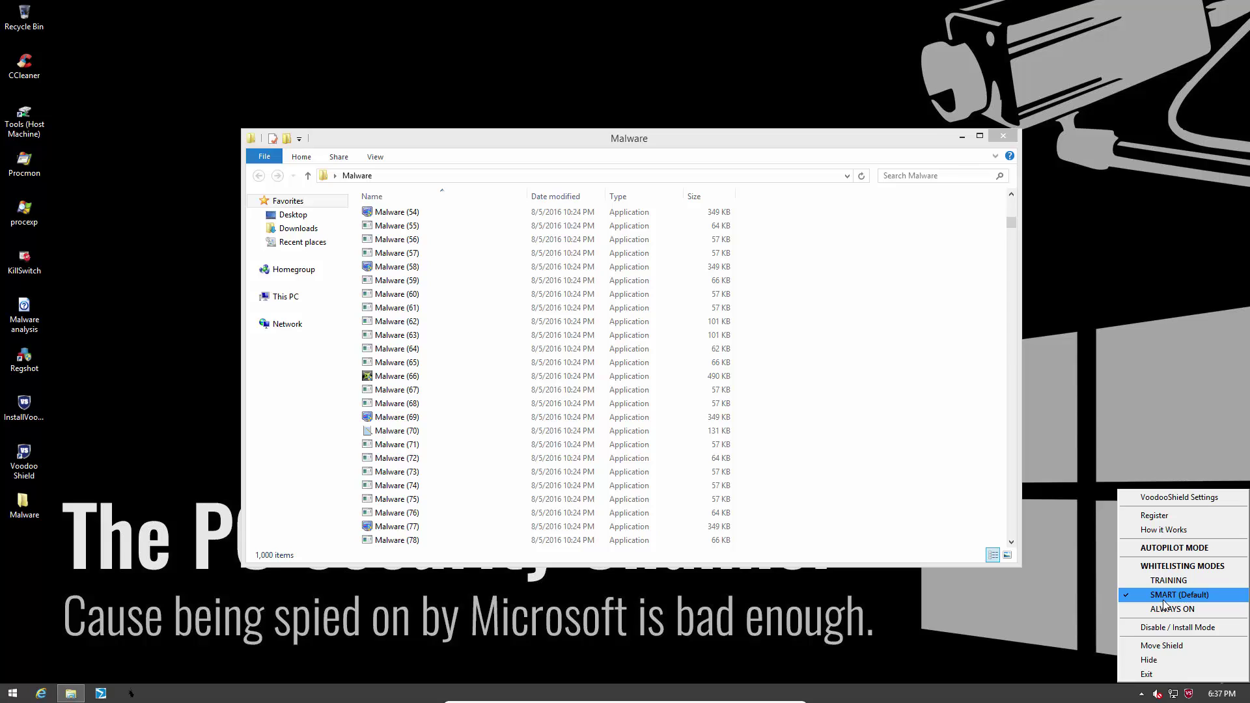
{"action": "left_click", "coordinate": [1030, 601]}
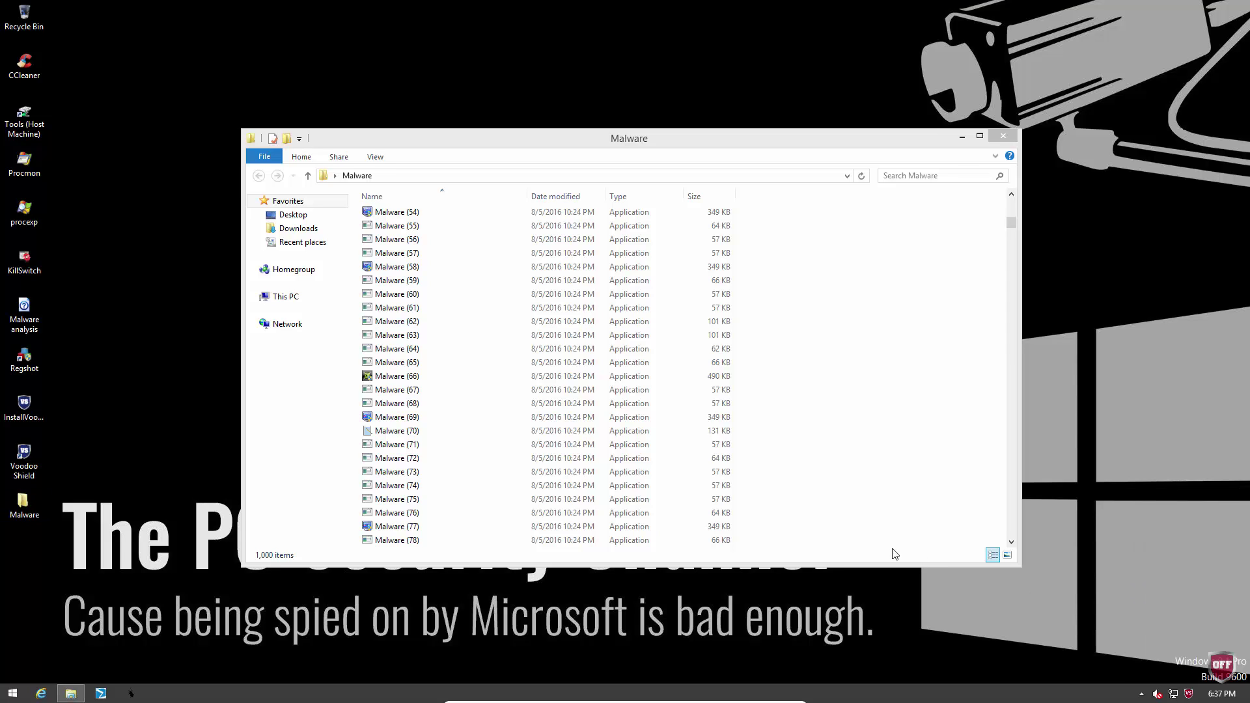
Step: Run Malware (54), (66), (69) and (70), dismissing VoodooShield's blocked-threat alerts
{"action": "left_click", "coordinate": [391, 212]}
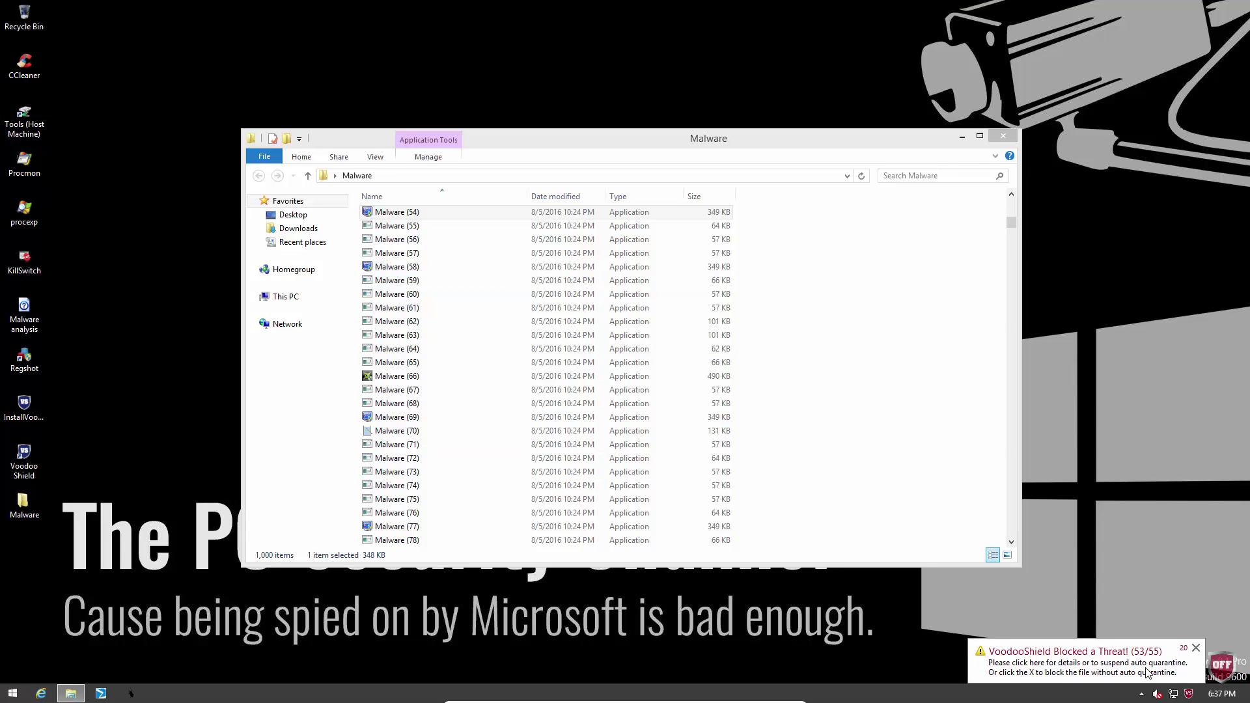
{"action": "left_click", "coordinate": [1195, 650]}
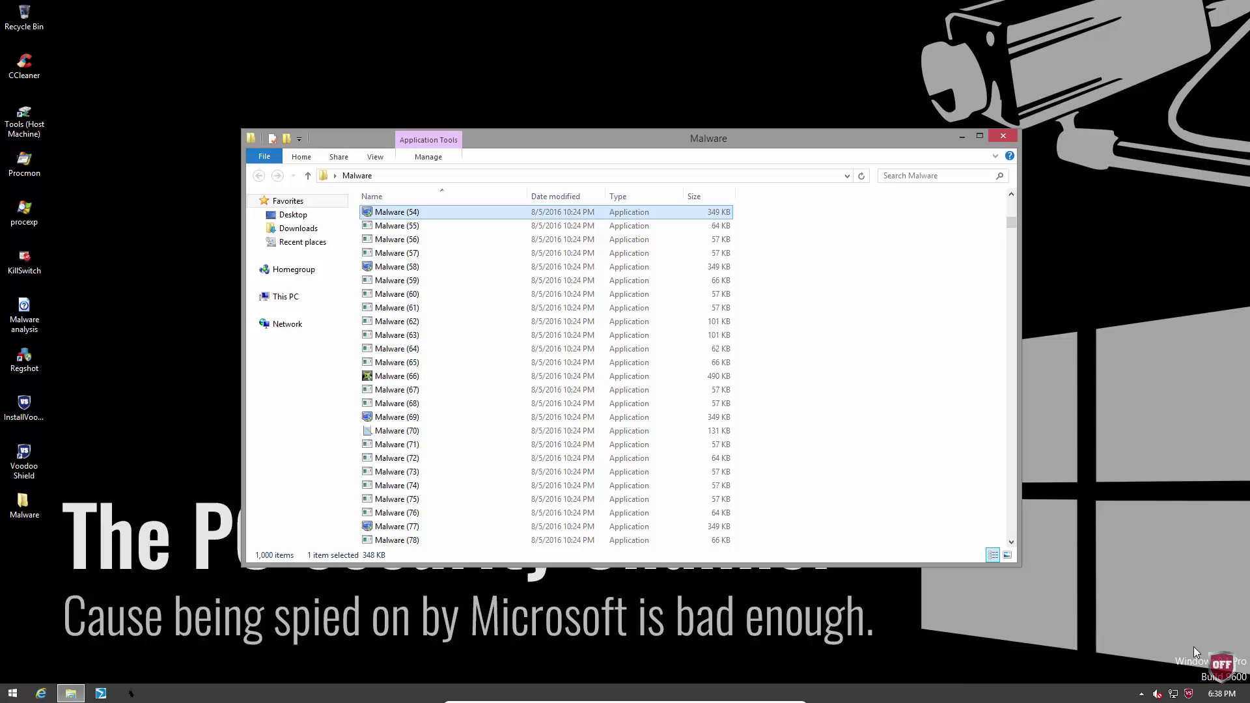
{"action": "left_click", "coordinate": [381, 383]}
{"action": "double_click", "coordinate": [382, 383]}
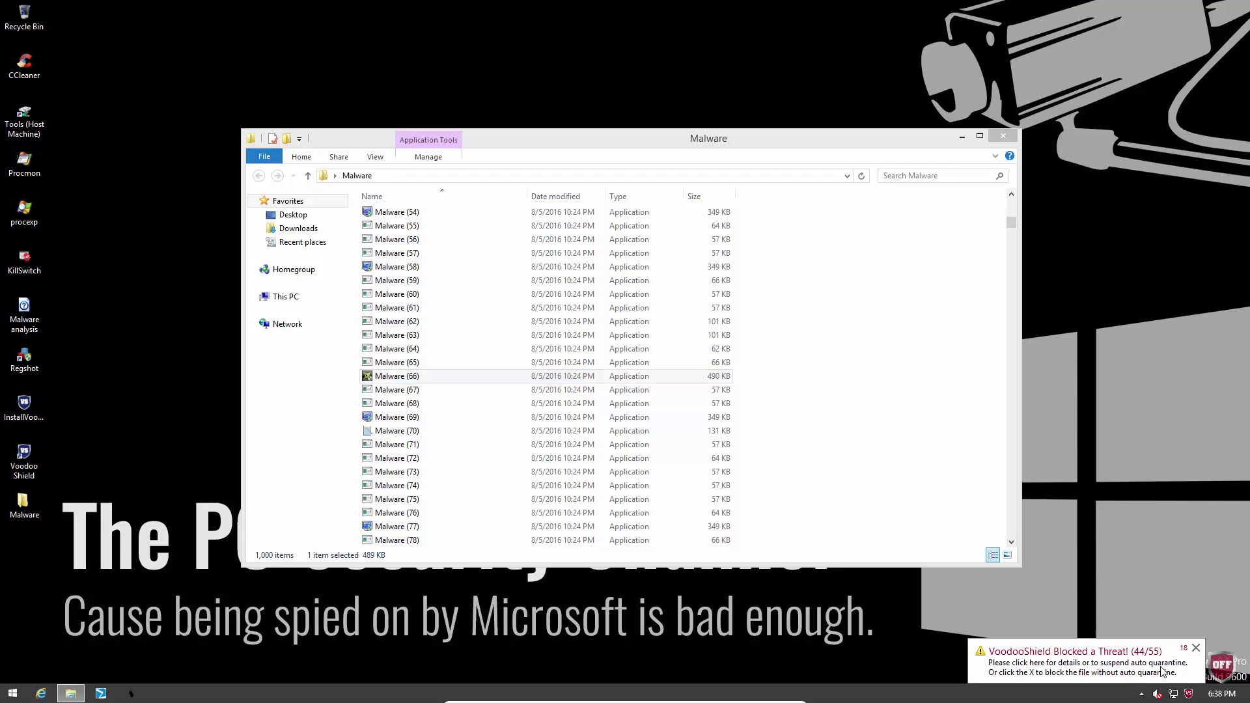
{"action": "left_click", "coordinate": [381, 419]}
{"action": "left_click", "coordinate": [380, 432]}
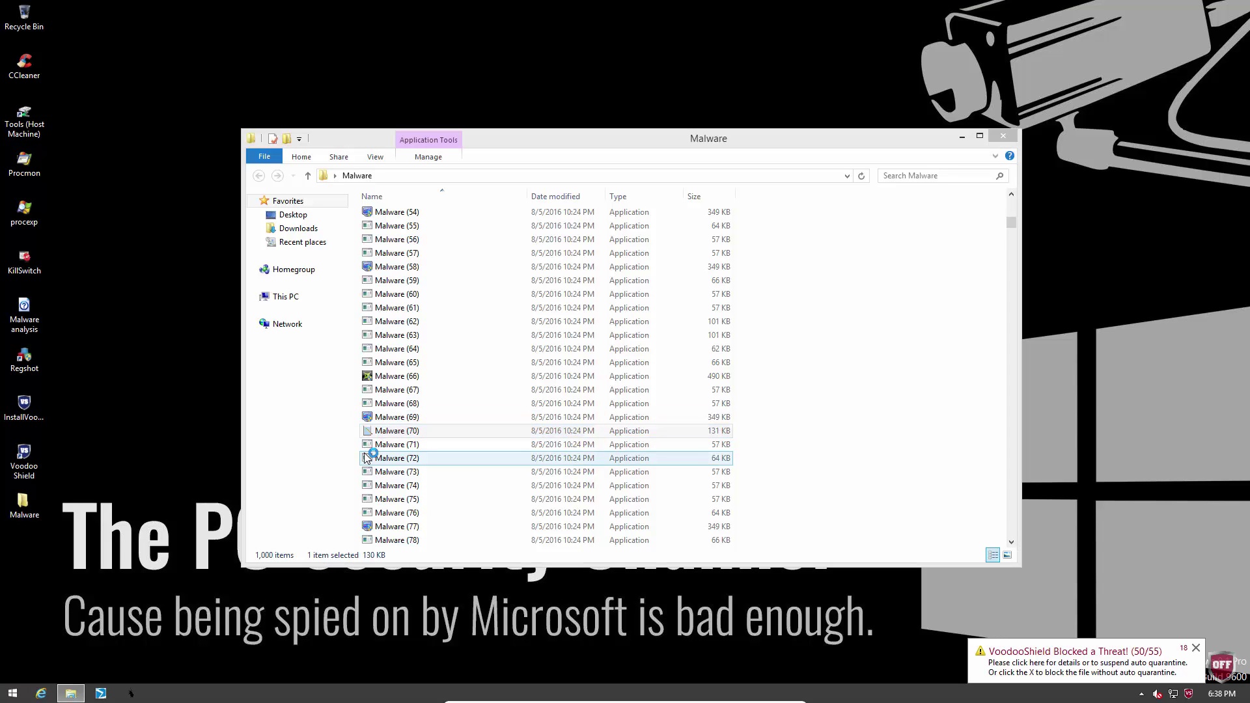
{"action": "left_click", "coordinate": [1195, 647]}
Step: Run Malware (74) and (105), dismissing their blocked-threat alerts
{"action": "left_click", "coordinate": [450, 481]}
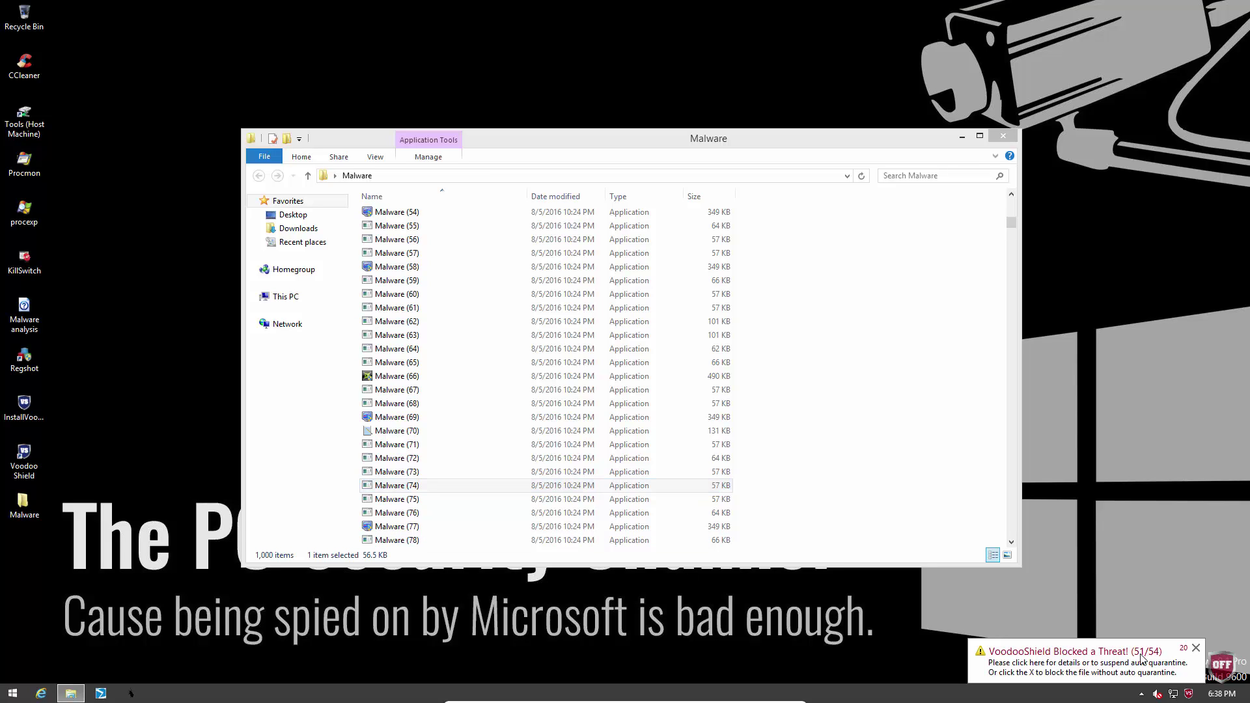
{"action": "left_click", "coordinate": [1196, 647]}
{"action": "left_click", "coordinate": [610, 418]}
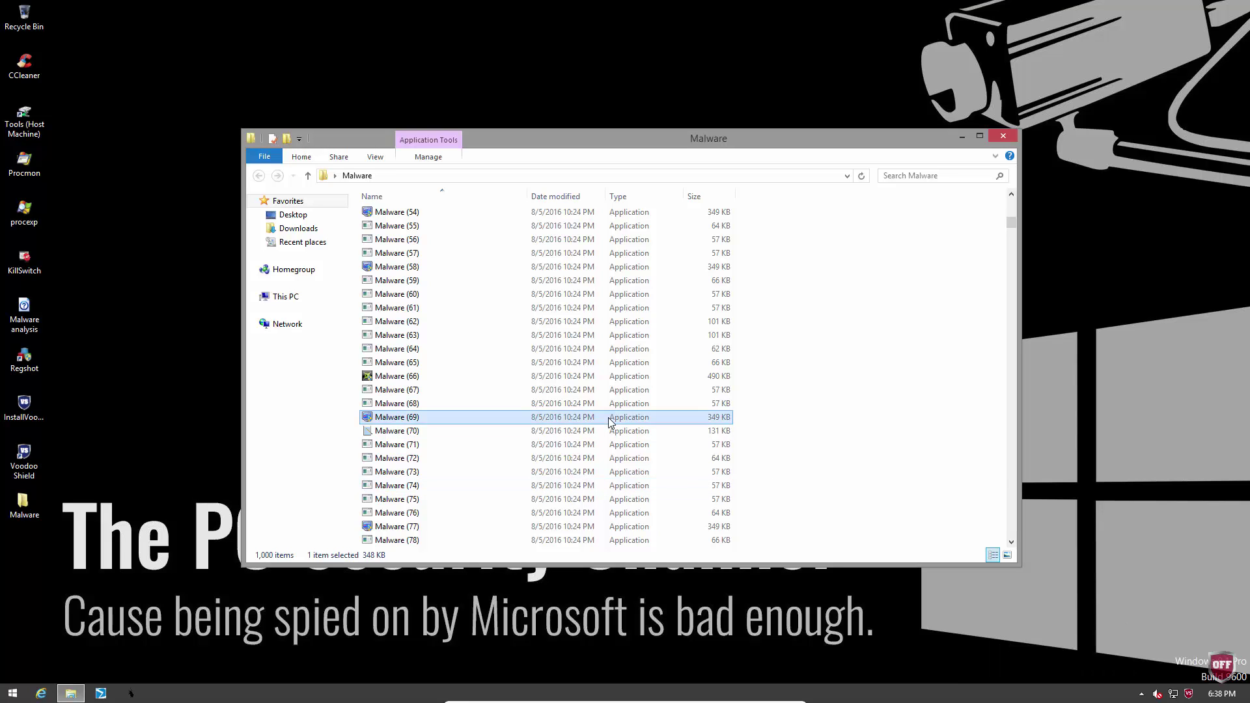
{"action": "scroll", "coordinate": [610, 419], "scroll_direction": "down", "scroll_amount": 7}
{"action": "scroll", "coordinate": [610, 419], "scroll_direction": "down", "scroll_amount": 5}
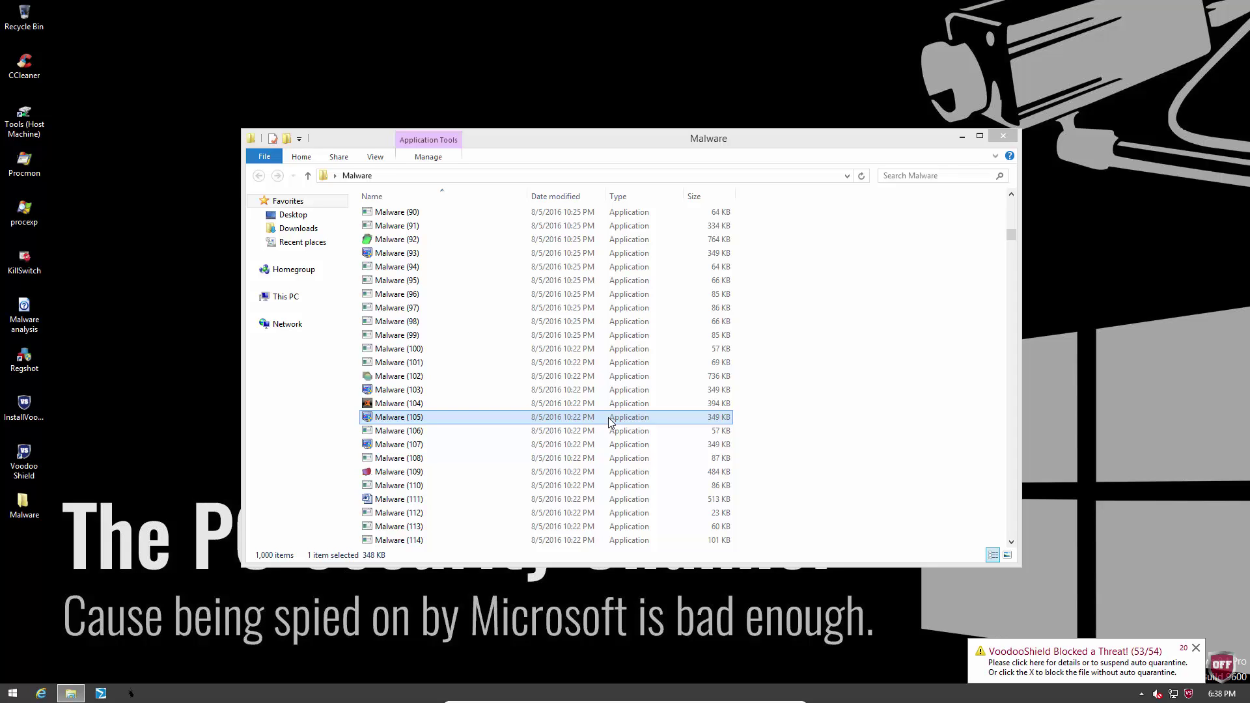
{"action": "left_click", "coordinate": [1195, 644]}
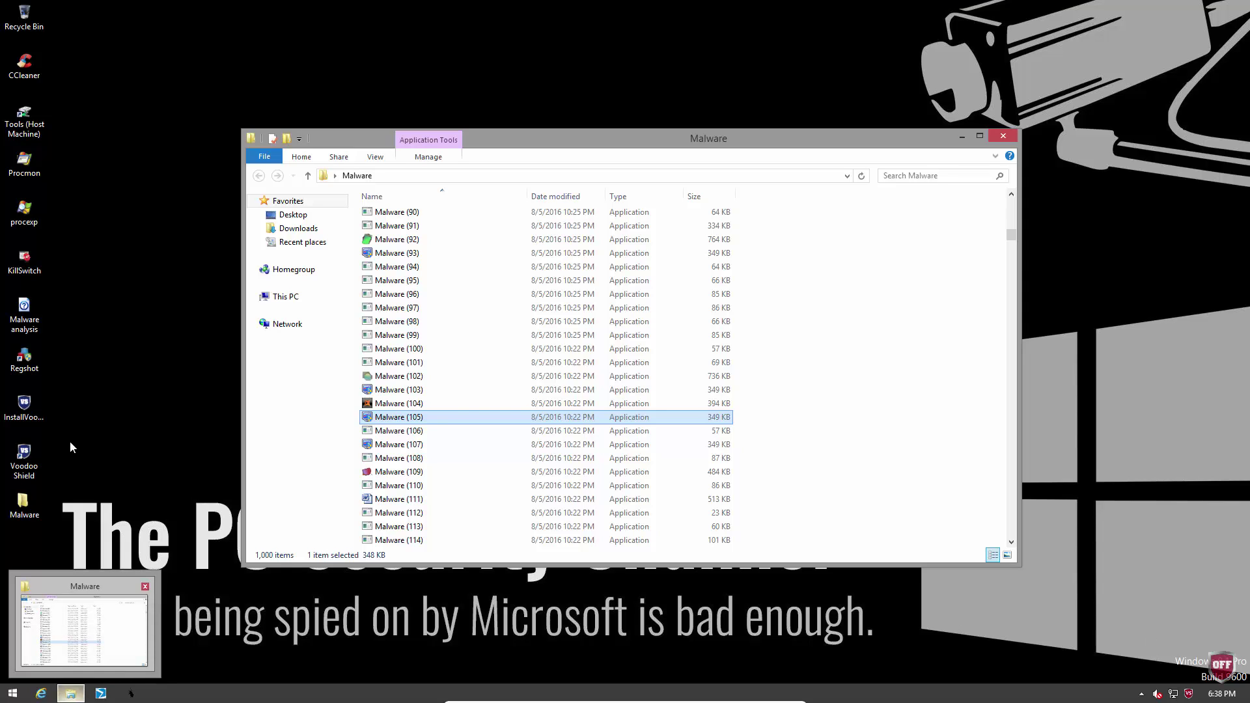
Step: Launch COMODO KillSwitch with admin rights and close it, then open and close Internet Explorer
{"action": "double_click", "coordinate": [24, 266]}
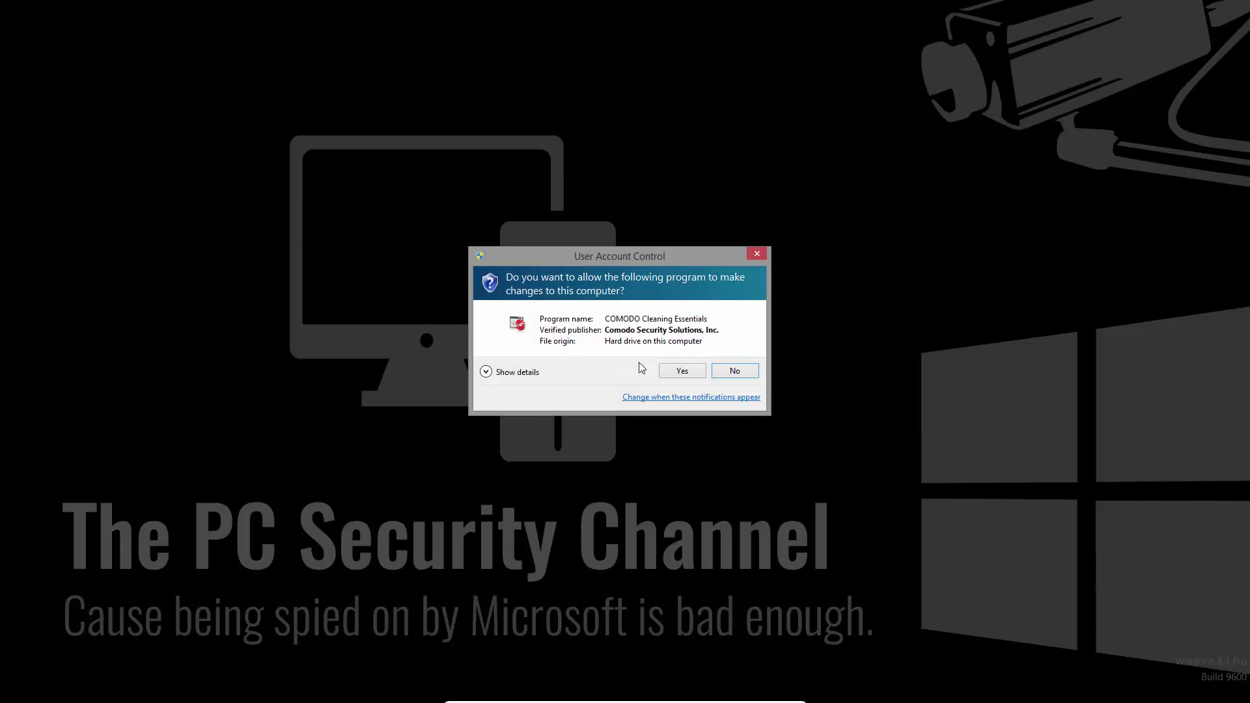
{"action": "left_click", "coordinate": [666, 370]}
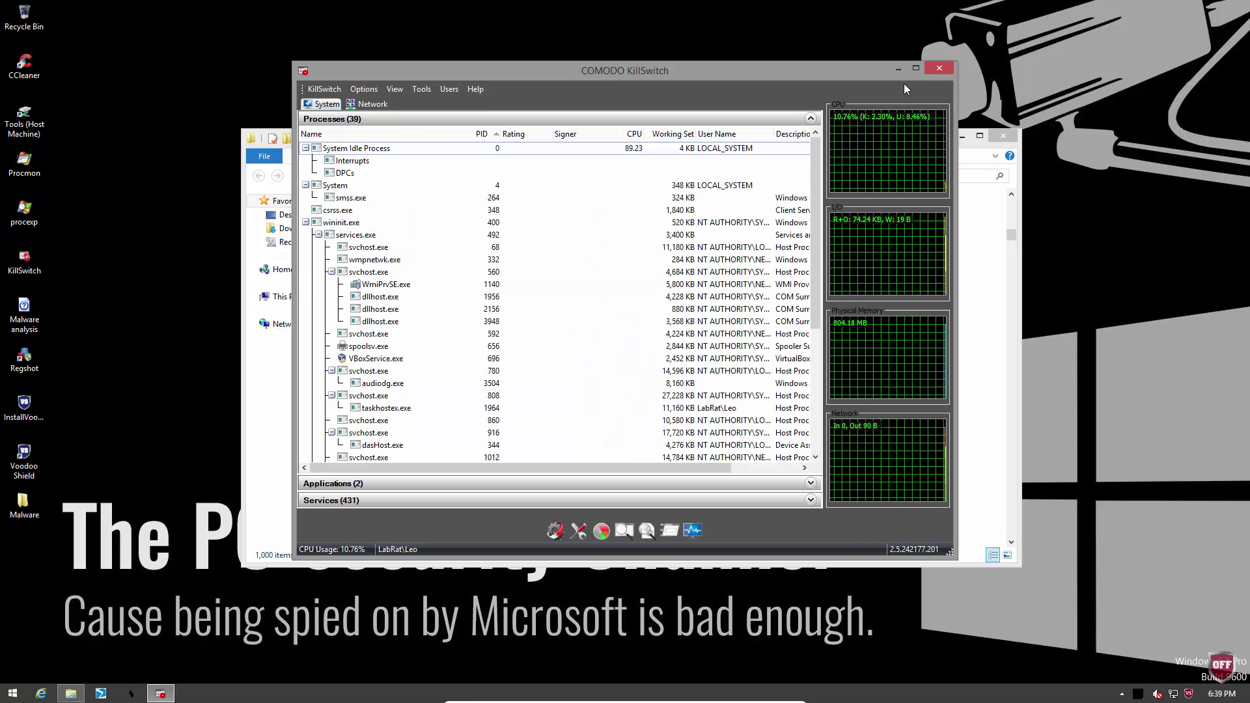
{"action": "left_click", "coordinate": [935, 70]}
{"action": "left_click", "coordinate": [41, 694]}
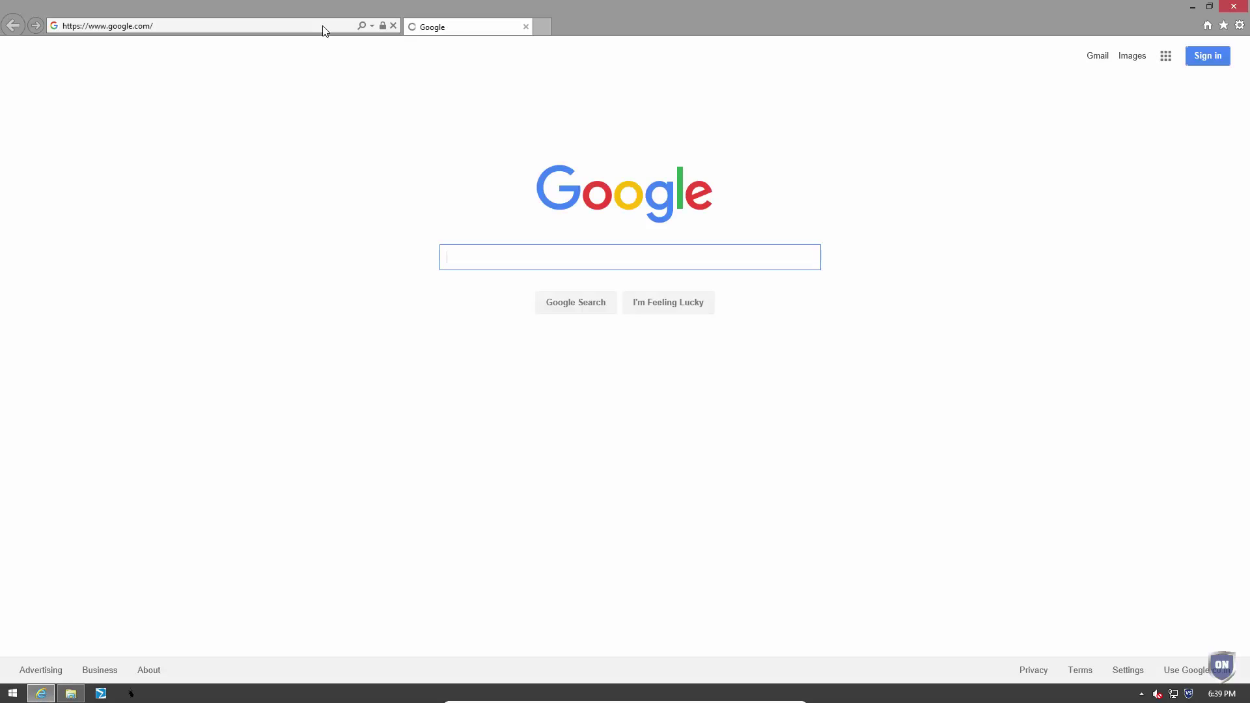
{"action": "left_click", "coordinate": [526, 26]}
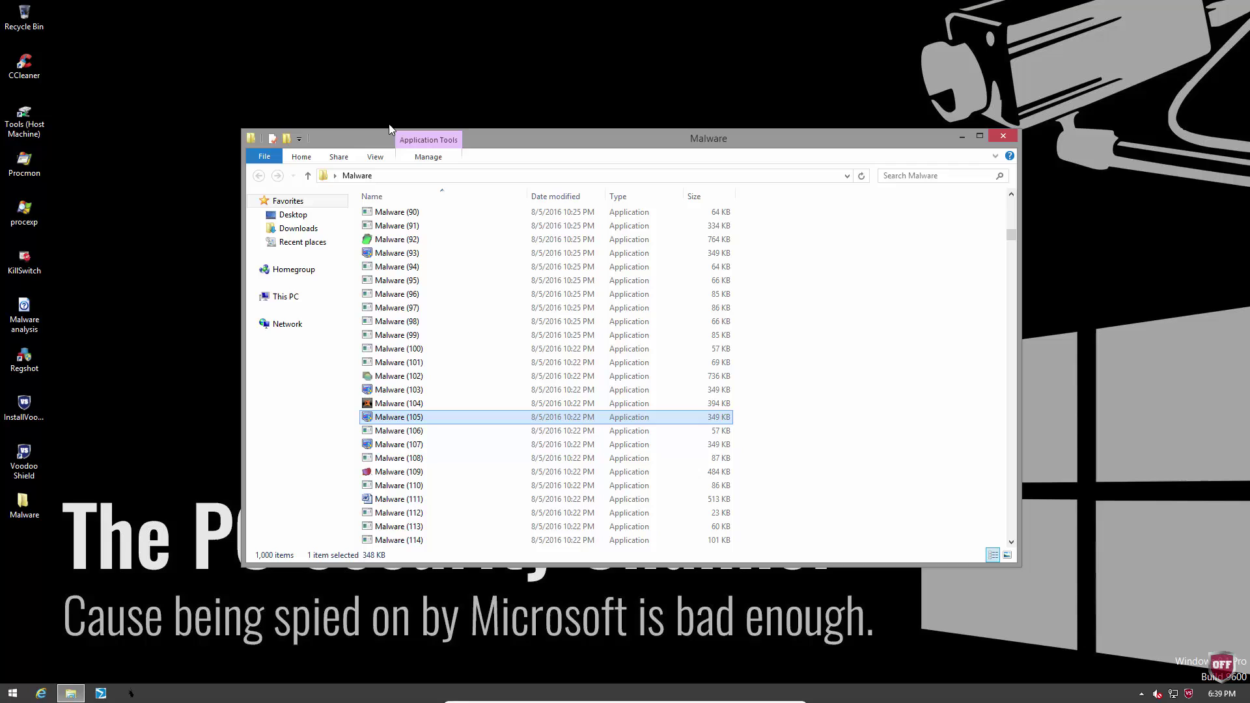
Step: Launch CCleaner to confirm it opens, close it, and select Malware (107)
{"action": "left_click", "coordinate": [36, 62]}
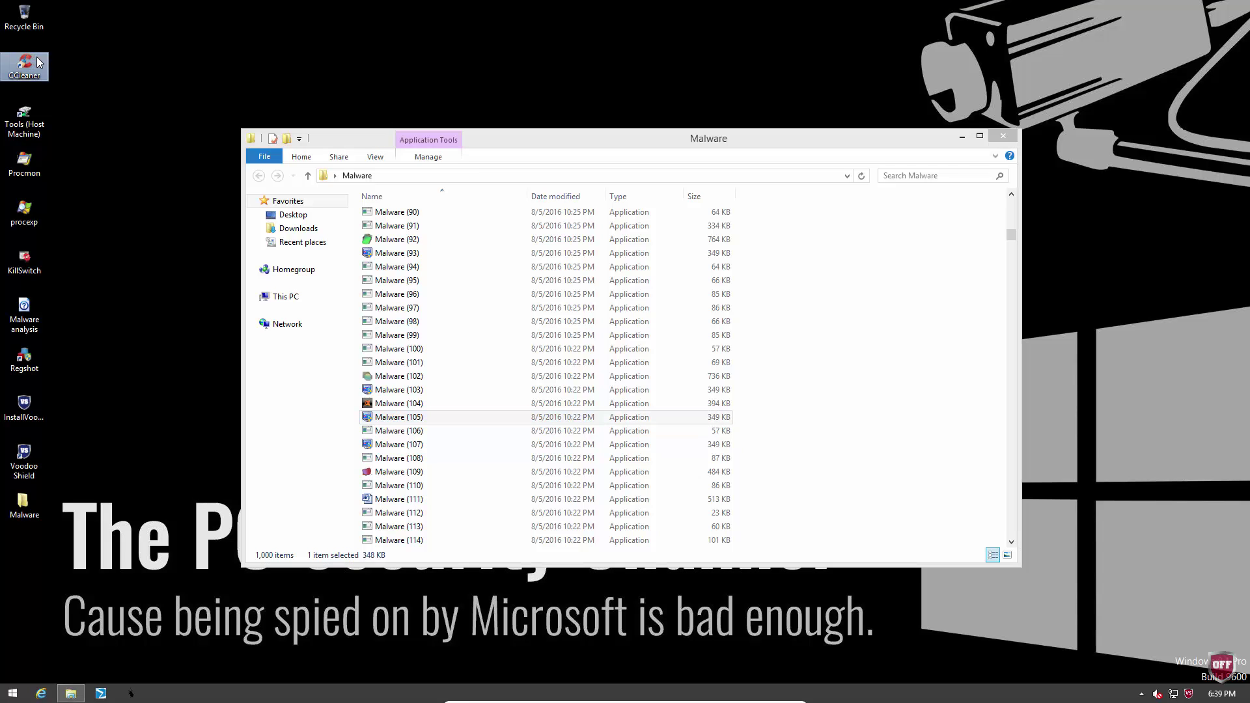
{"action": "double_click", "coordinate": [48, 72]}
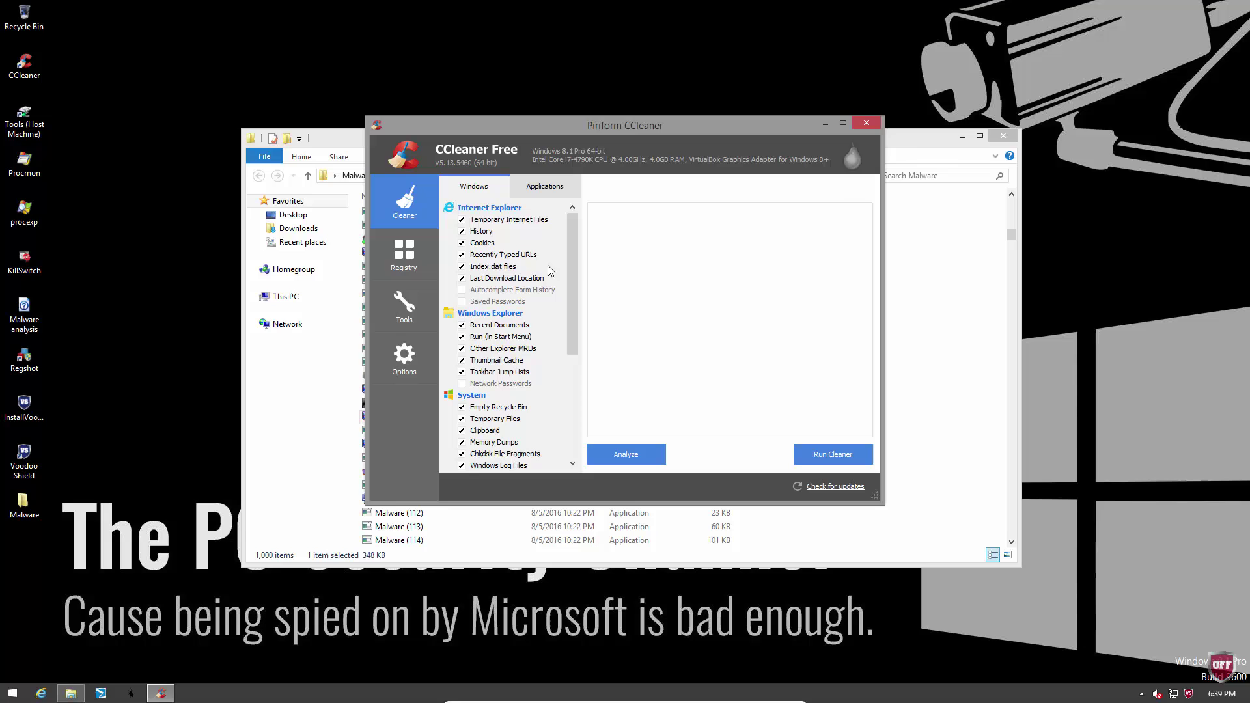
{"action": "left_click", "coordinate": [866, 124]}
{"action": "left_click", "coordinate": [384, 445]}
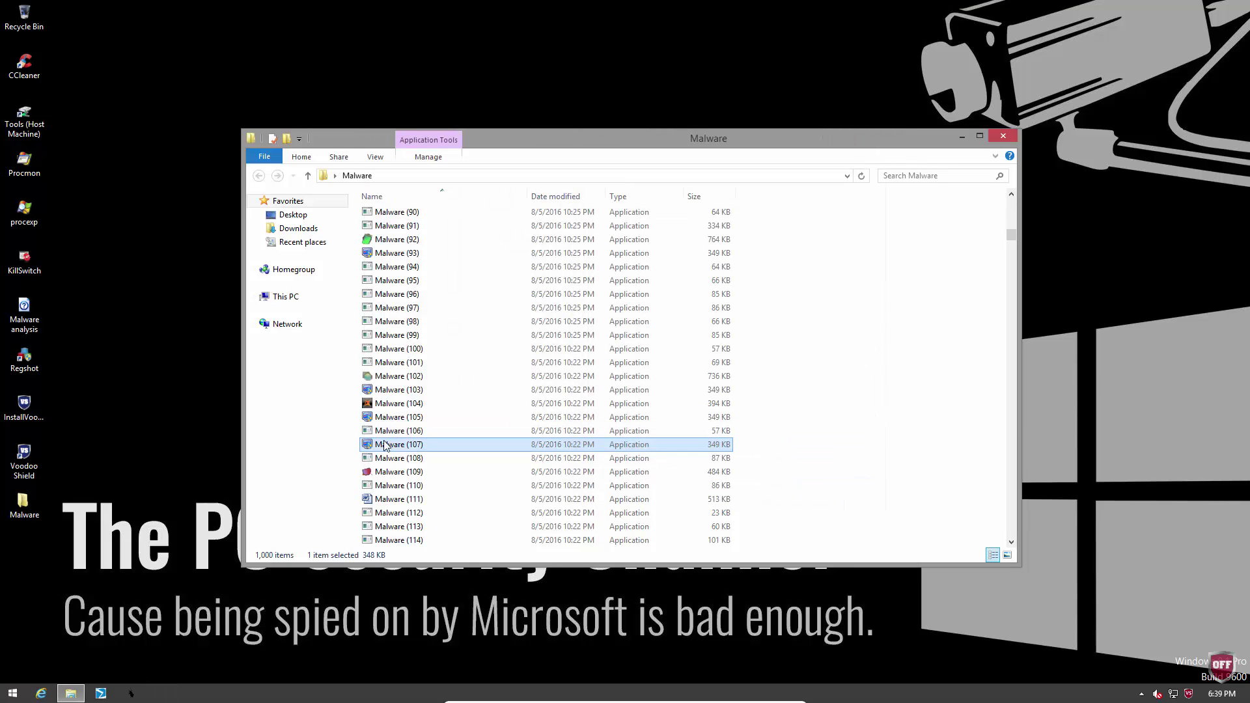
Step: Run Malware (107) and Malware (116) and dismiss VoodooShield's threat-blocked alert
{"action": "double_click", "coordinate": [384, 445]}
{"action": "scroll", "coordinate": [391, 446], "scroll_direction": "down", "scroll_amount": 2}
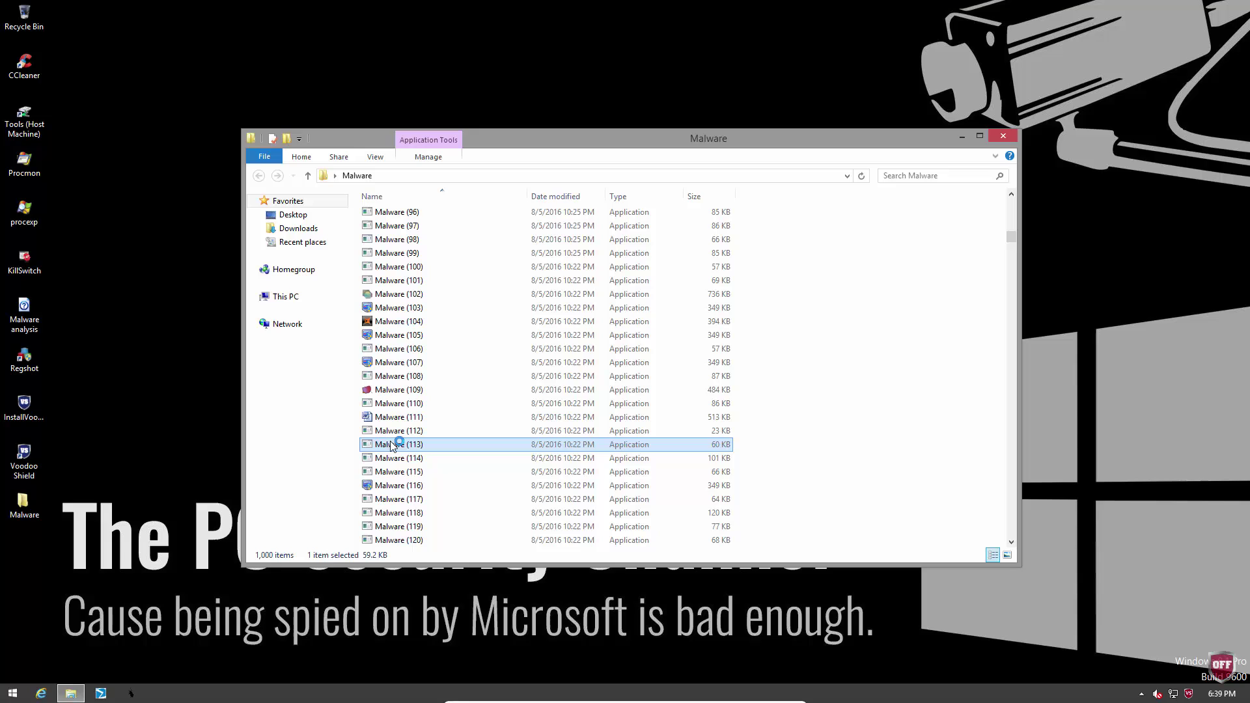
{"action": "left_click", "coordinate": [400, 486]}
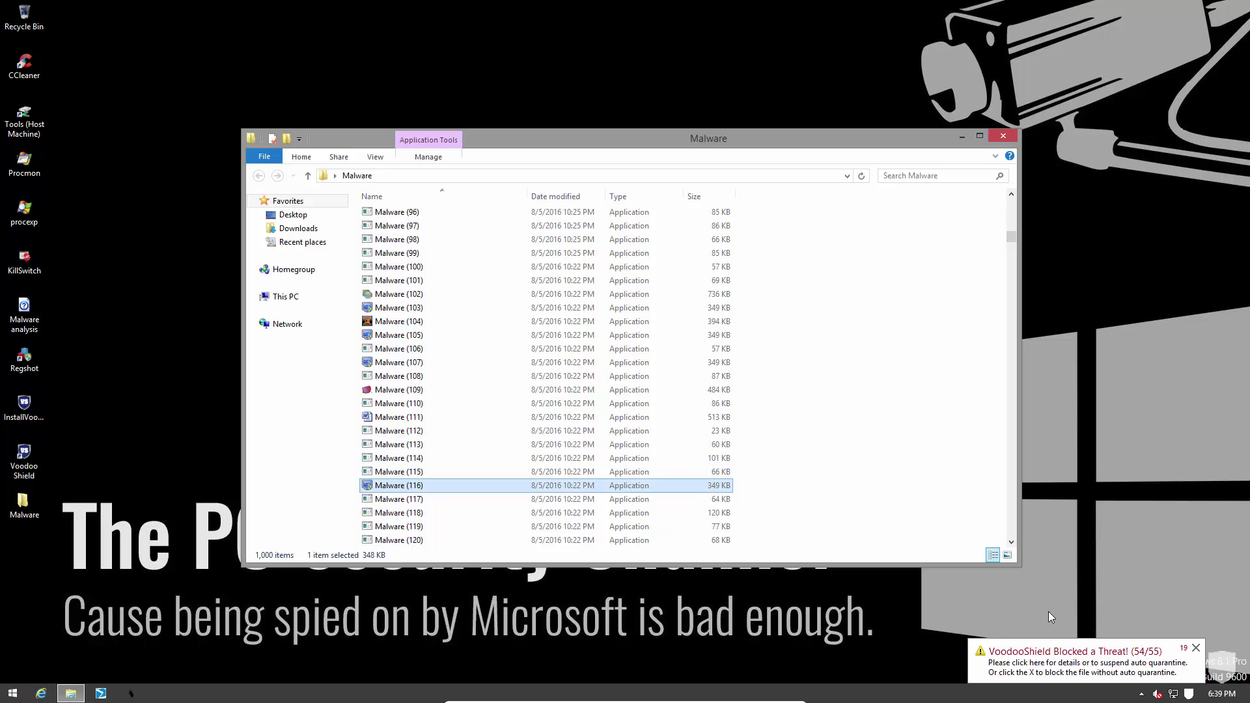
{"action": "left_click", "coordinate": [1196, 652]}
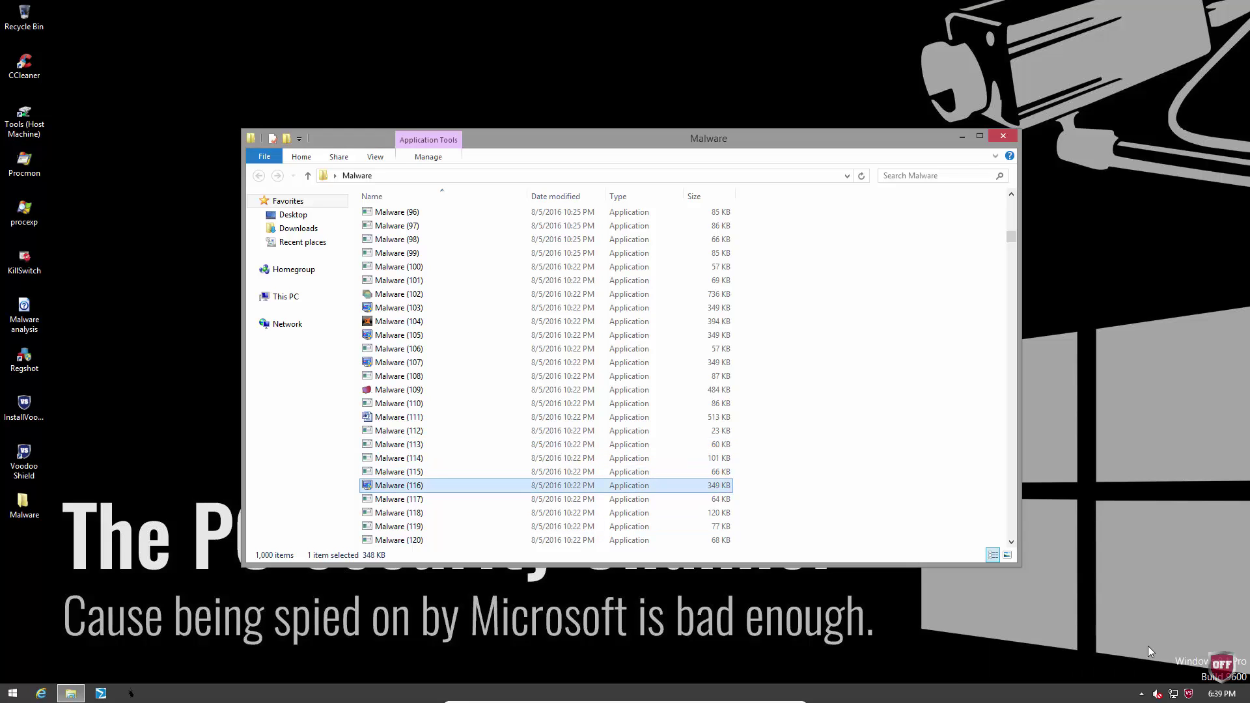
{"action": "scroll", "coordinate": [482, 398], "scroll_direction": "down", "scroll_amount": 3}
{"action": "right_click", "coordinate": [205, 700]}
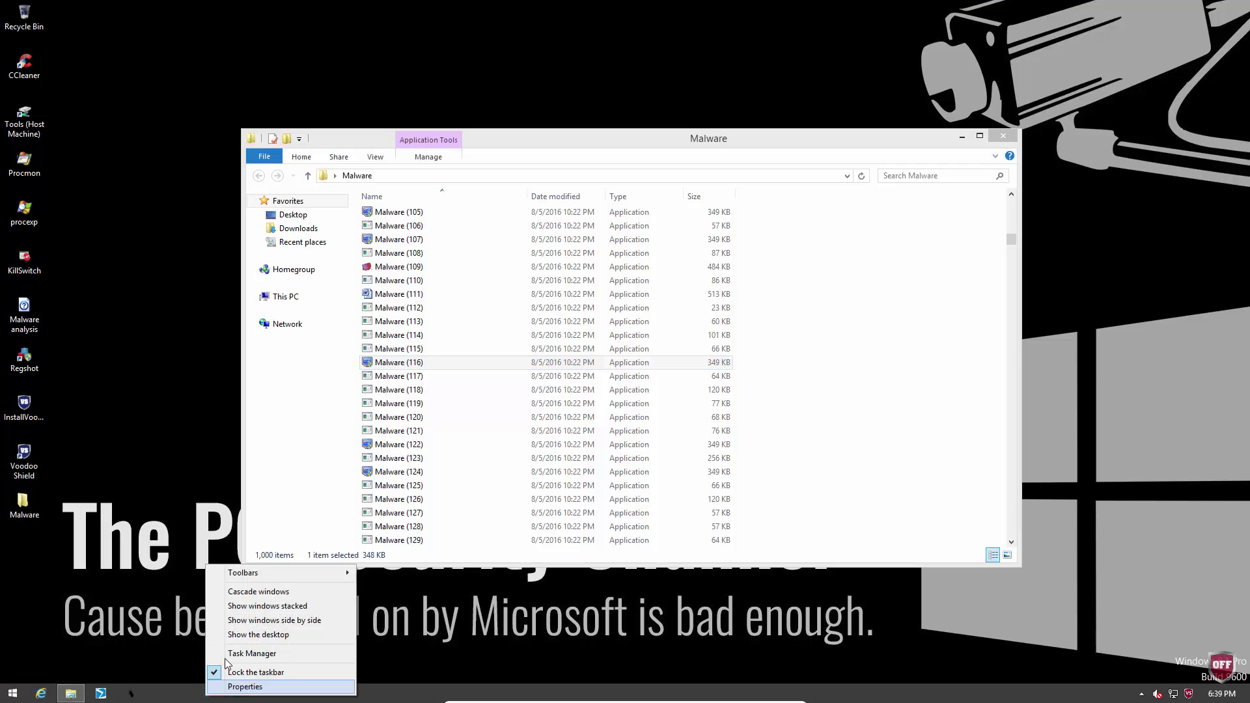
Step: Check Task Manager's process list for malware, close it, and clear two VoodooShield alerts
{"action": "left_click", "coordinate": [228, 654]}
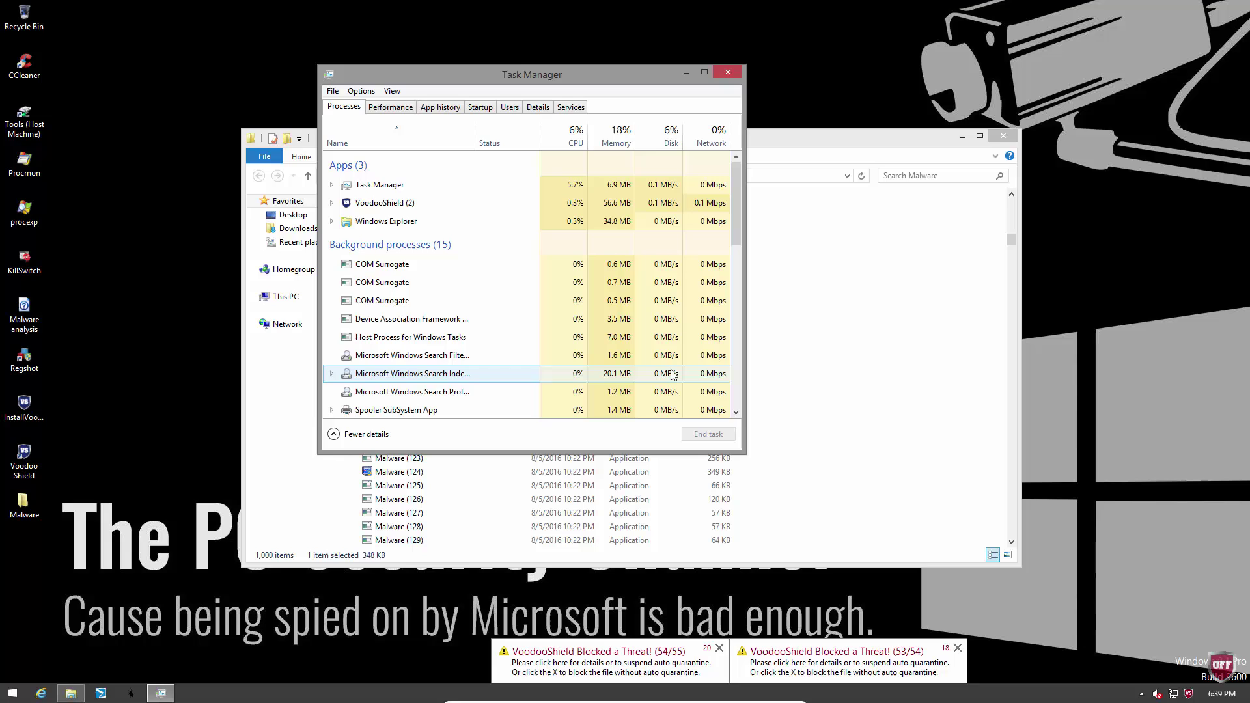
{"action": "scroll", "coordinate": [496, 368], "scroll_direction": "down", "scroll_amount": 4}
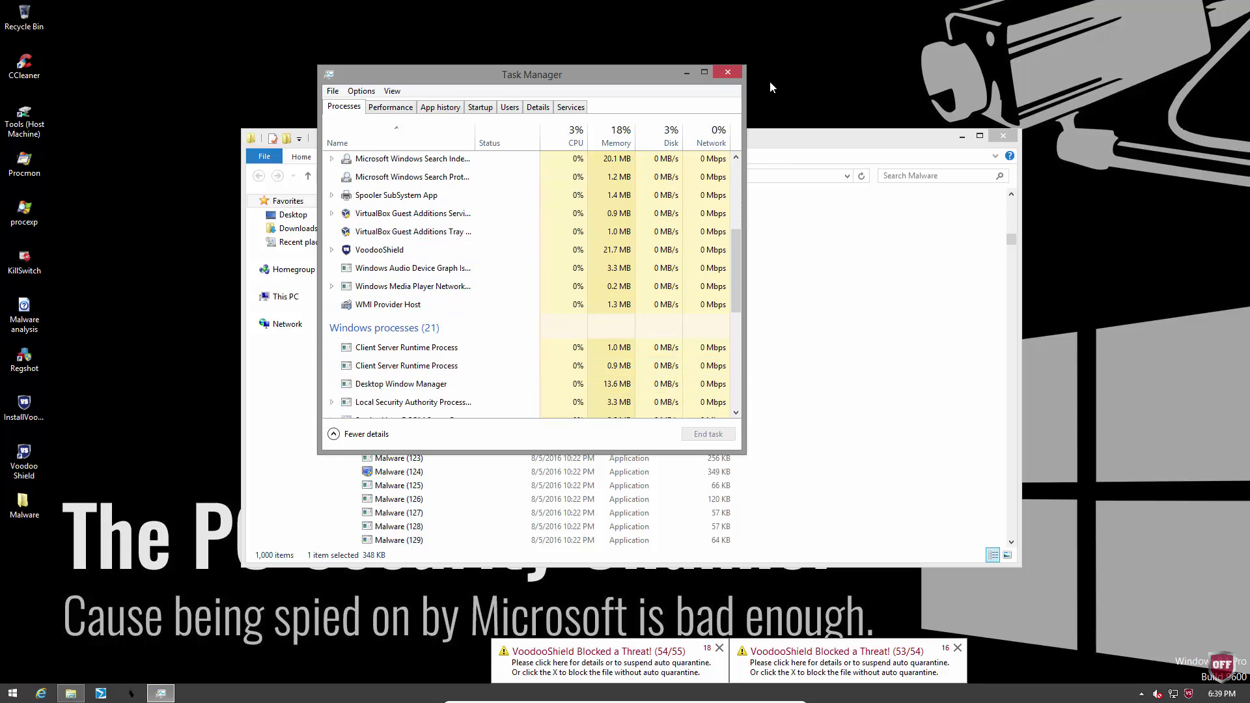
{"action": "left_click", "coordinate": [728, 72]}
{"action": "left_click", "coordinate": [720, 649]}
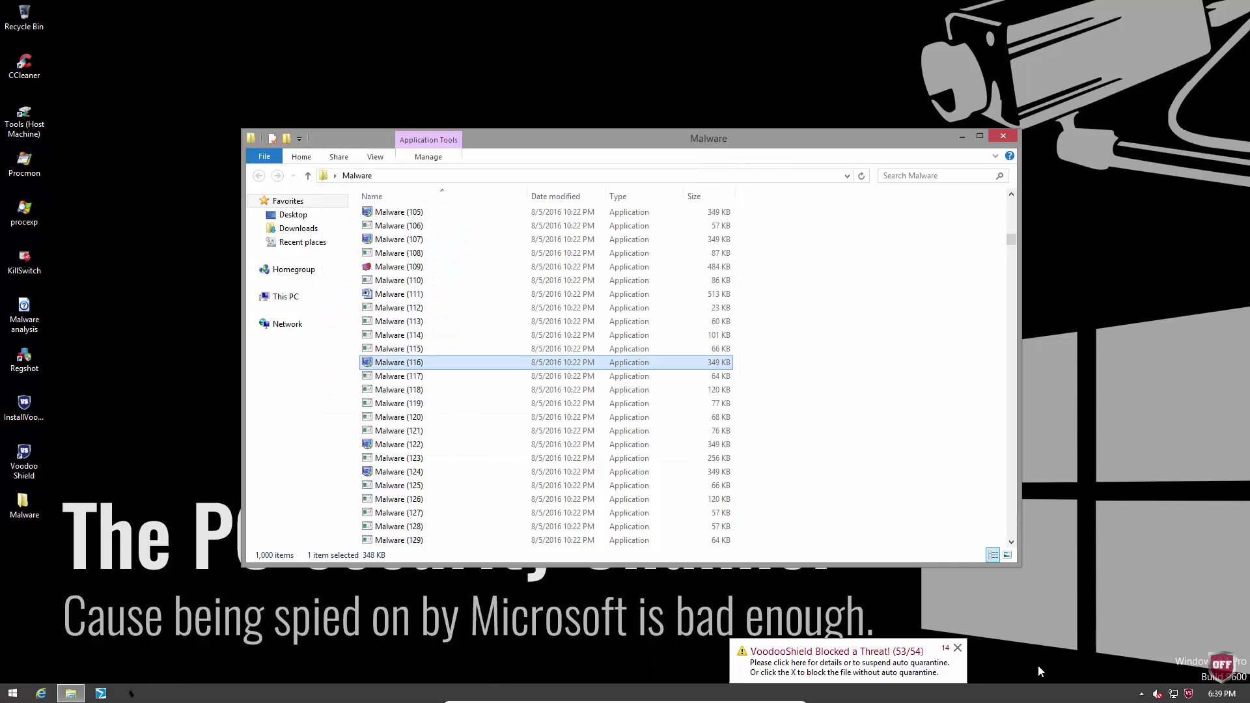
{"action": "left_click", "coordinate": [958, 648]}
Step: Run Malware (124), inspect running processes in Process Explorer, and dismiss the new alert
{"action": "double_click", "coordinate": [479, 472]}
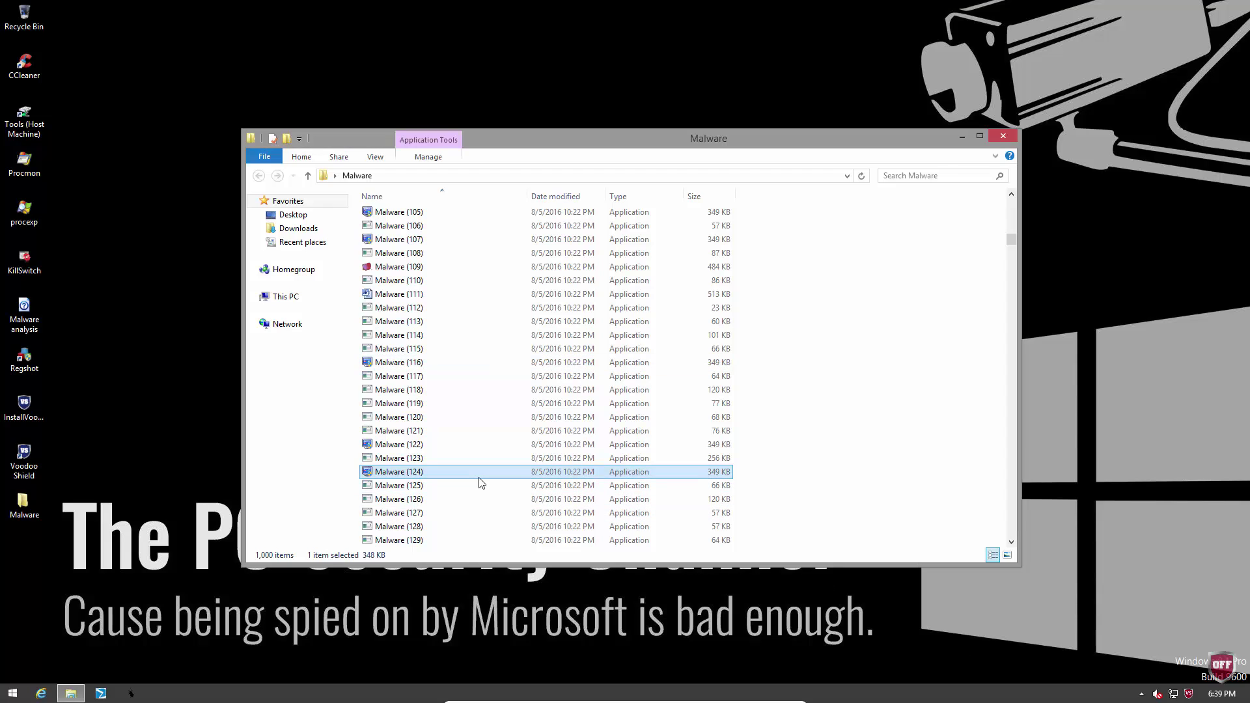
{"action": "left_click", "coordinate": [474, 497]}
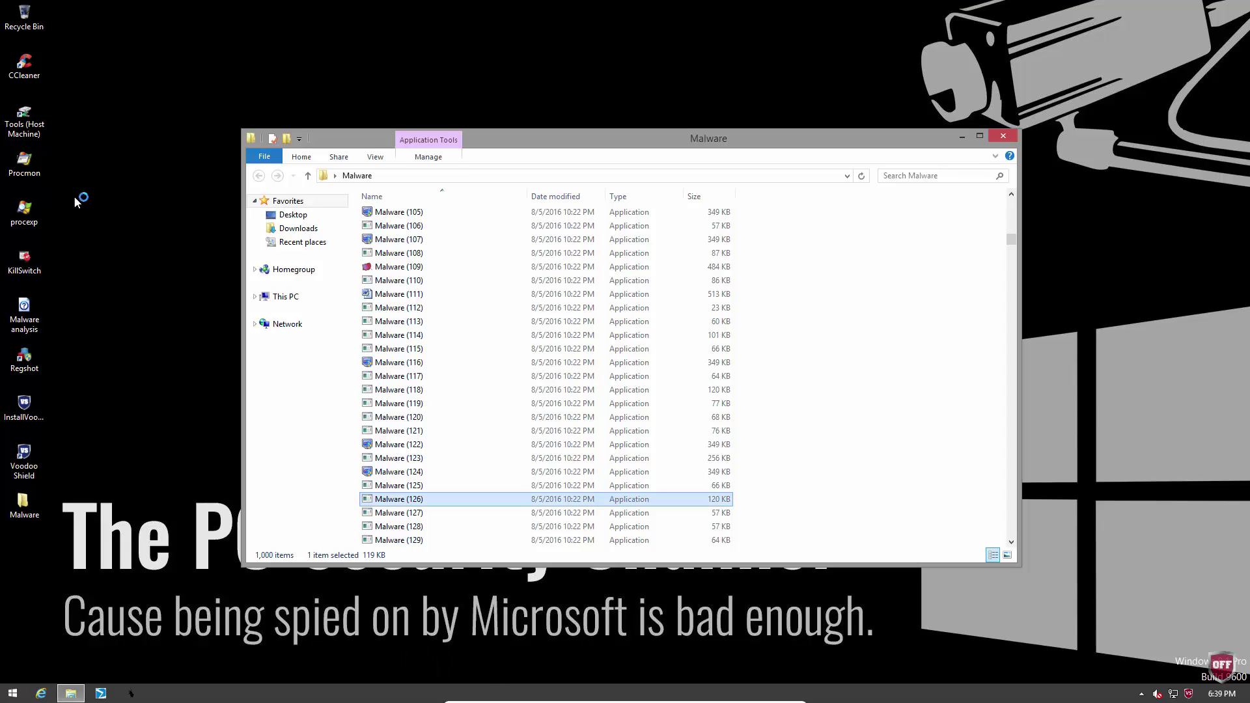
{"action": "double_click", "coordinate": [25, 209]}
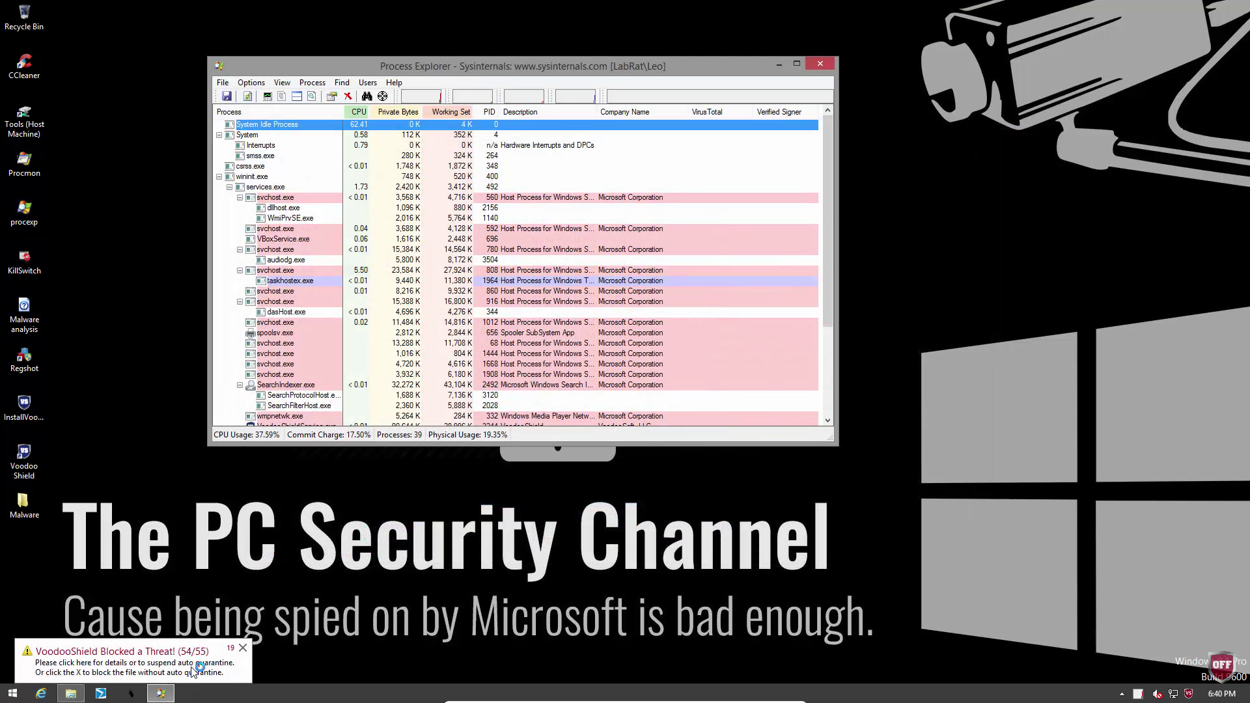
{"action": "left_click", "coordinate": [236, 650]}
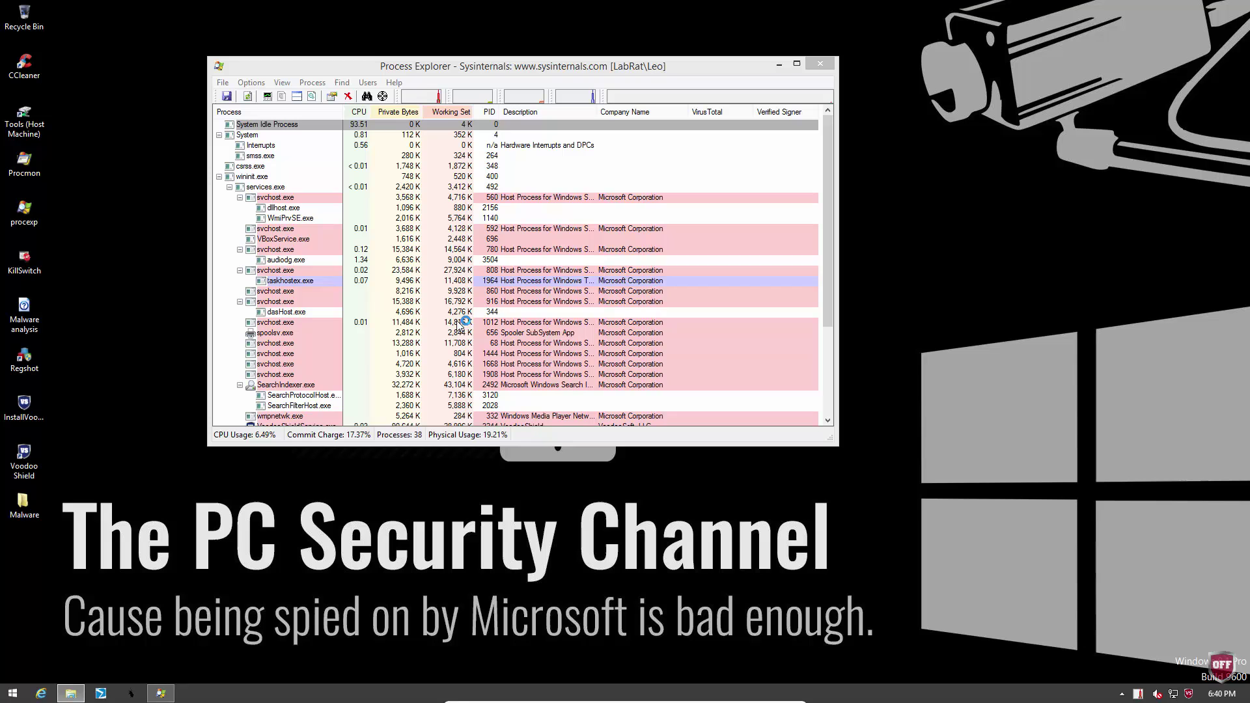
{"action": "left_click", "coordinate": [820, 63]}
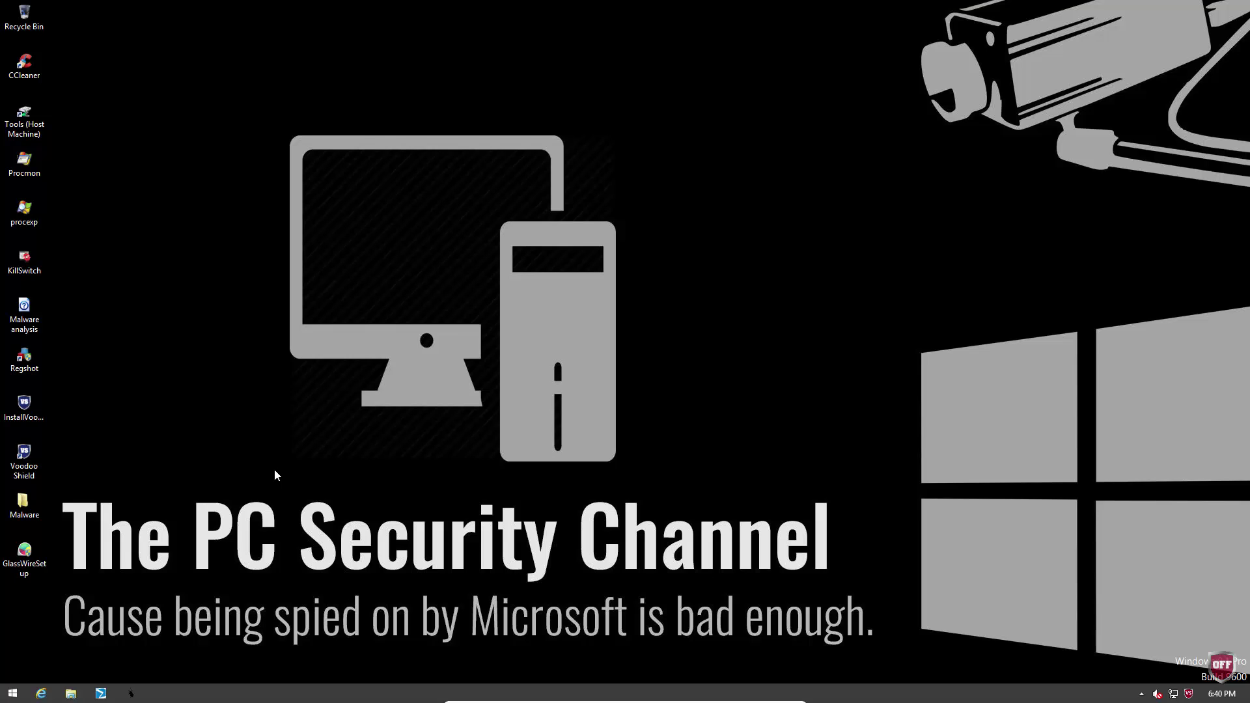
Step: Install GlassWire 1.1, accepting the license and keeping default components and location
{"action": "double_click", "coordinate": [24, 555]}
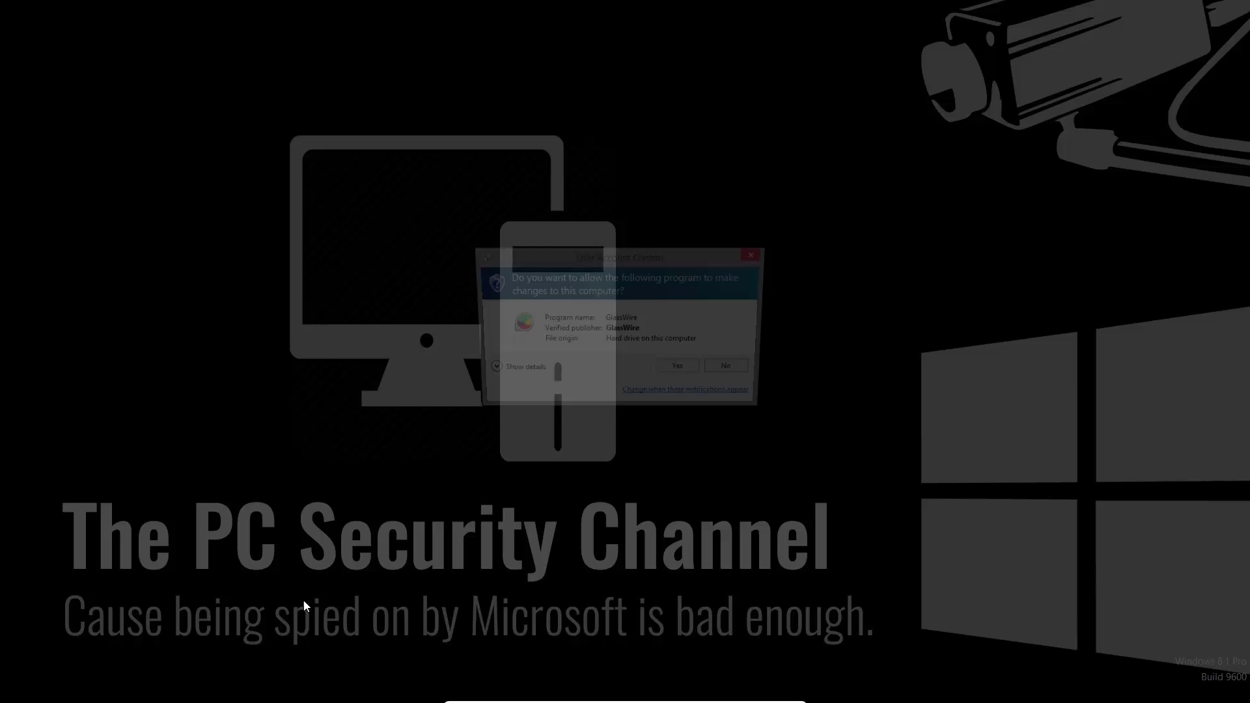
{"action": "left_click", "coordinate": [687, 370]}
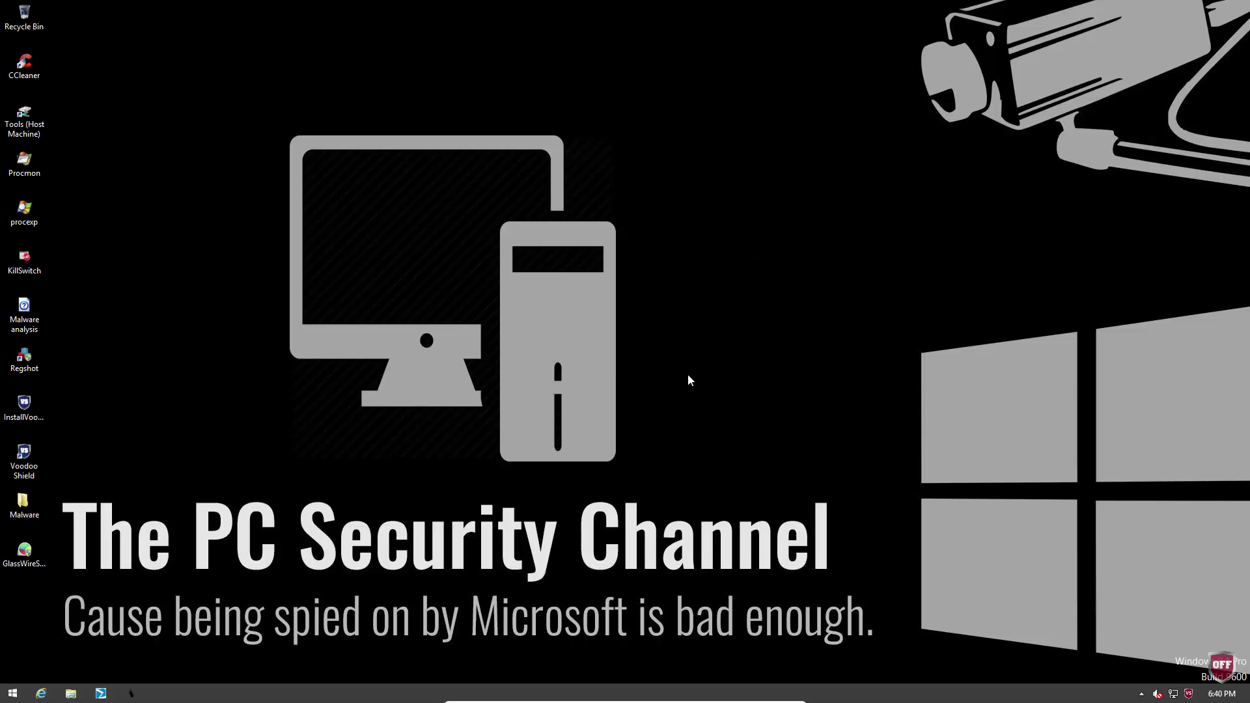
{"action": "left_click", "coordinate": [699, 453]}
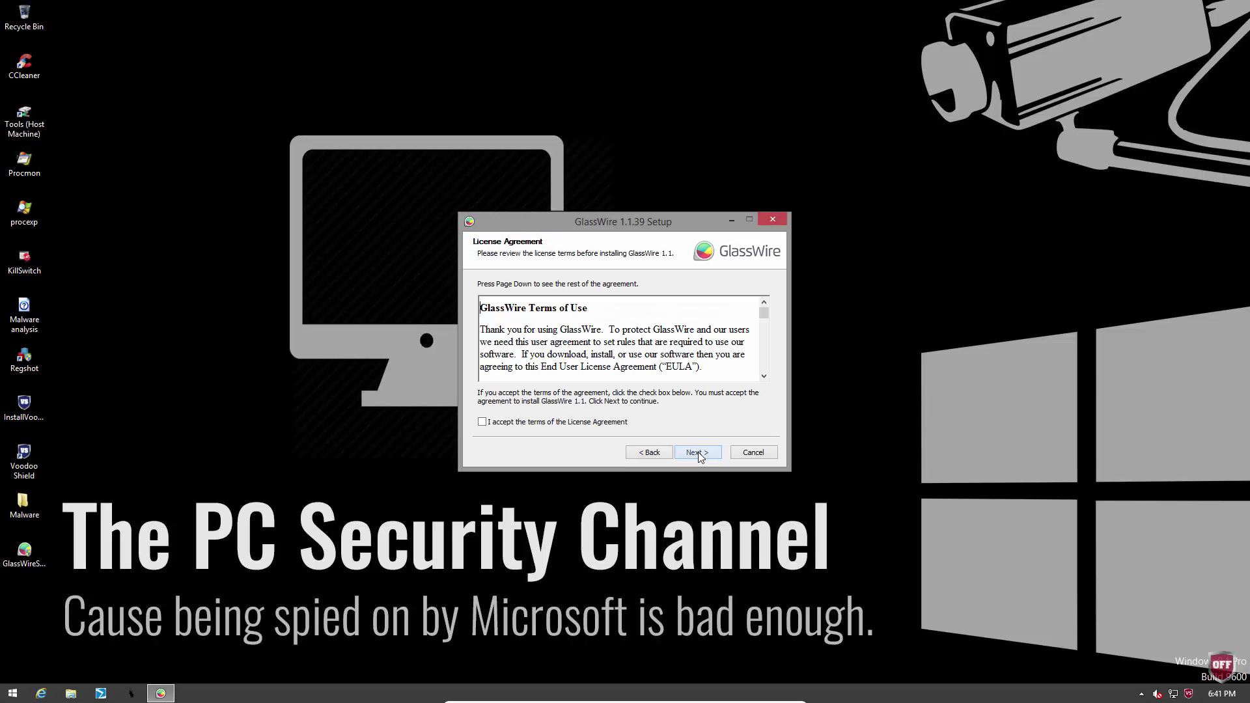
{"action": "left_click", "coordinate": [589, 424]}
{"action": "left_click", "coordinate": [698, 452]}
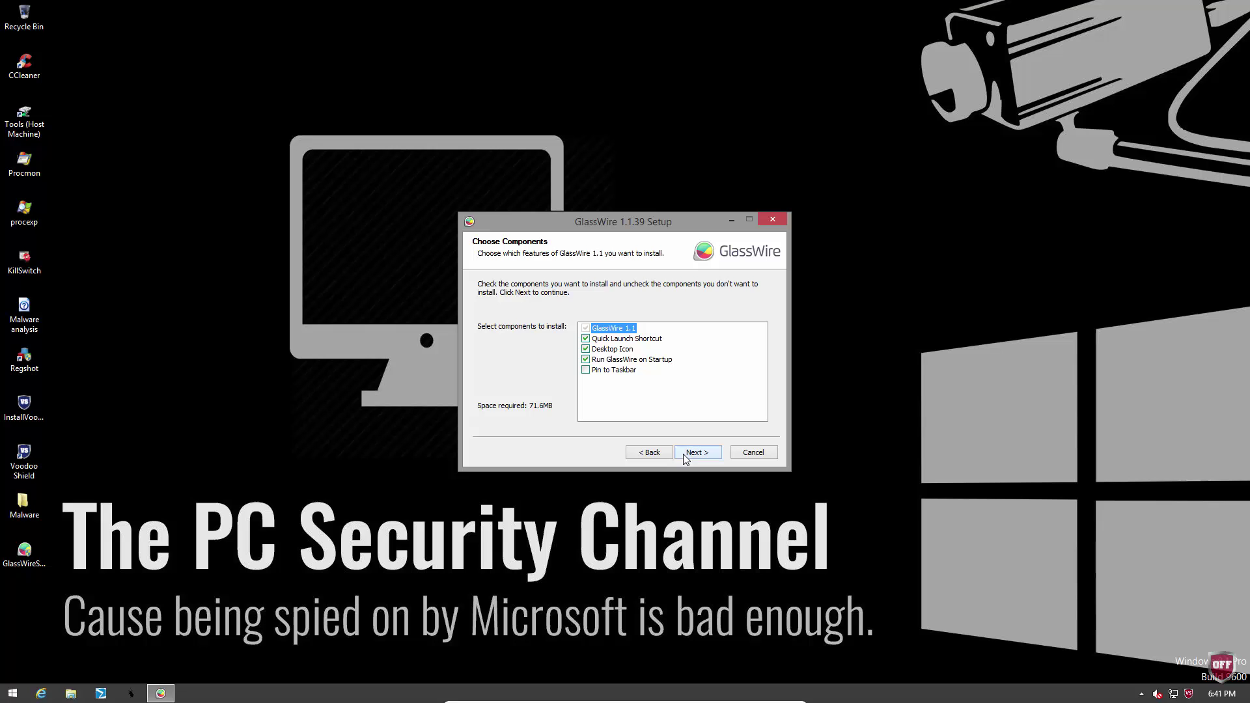
{"action": "left_click", "coordinate": [688, 454]}
{"action": "left_click", "coordinate": [689, 454]}
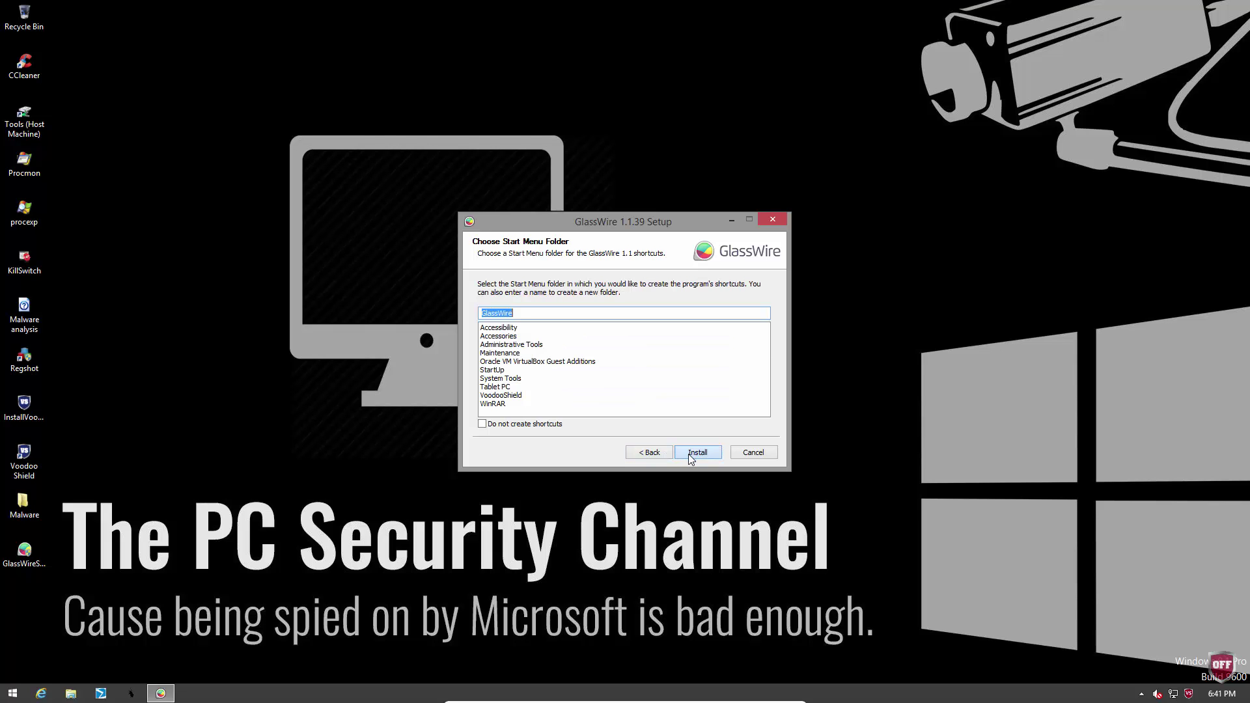
{"action": "left_click", "coordinate": [688, 454]}
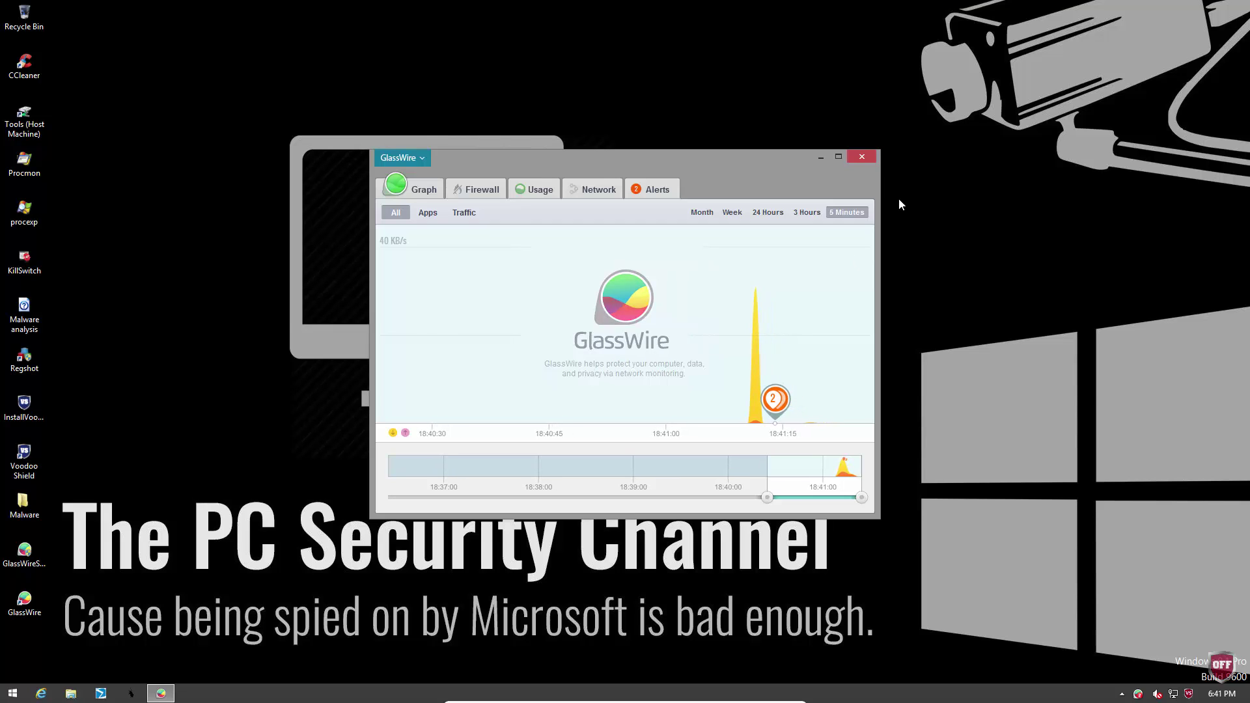
Step: Close GlassWire and view VoodooShield's protection options without changing them
{"action": "left_click", "coordinate": [861, 158]}
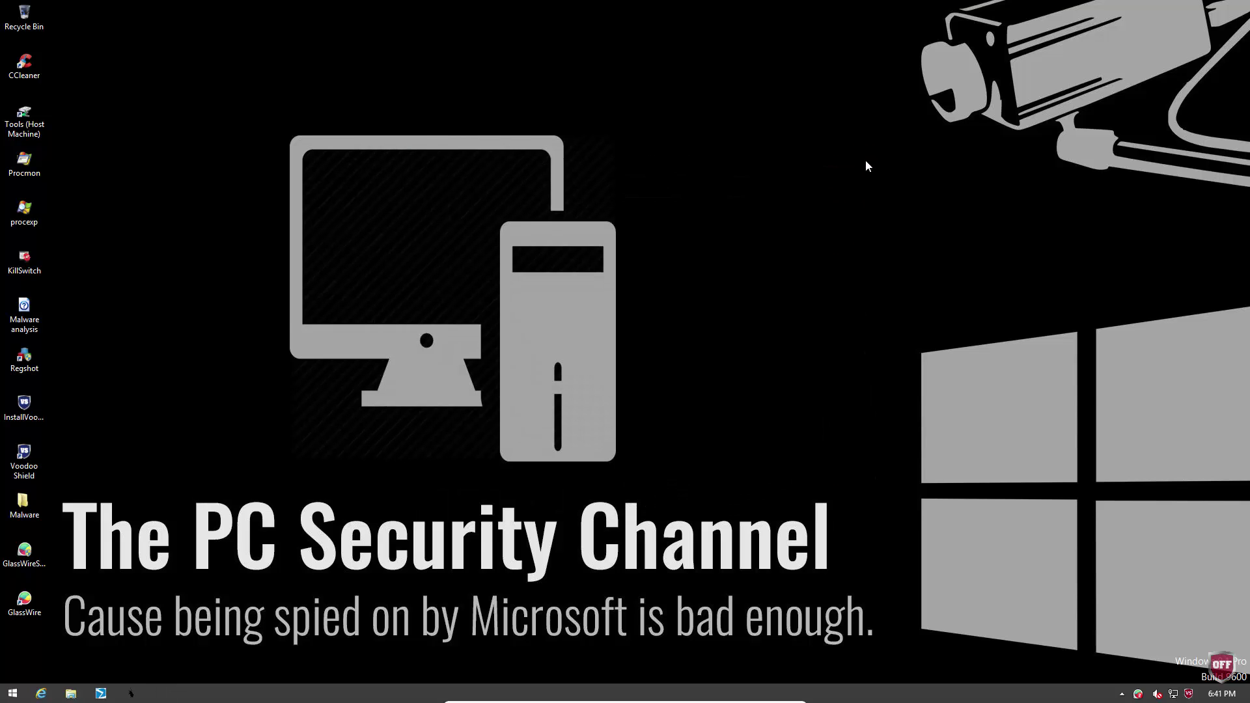
{"action": "right_click", "coordinate": [1233, 674]}
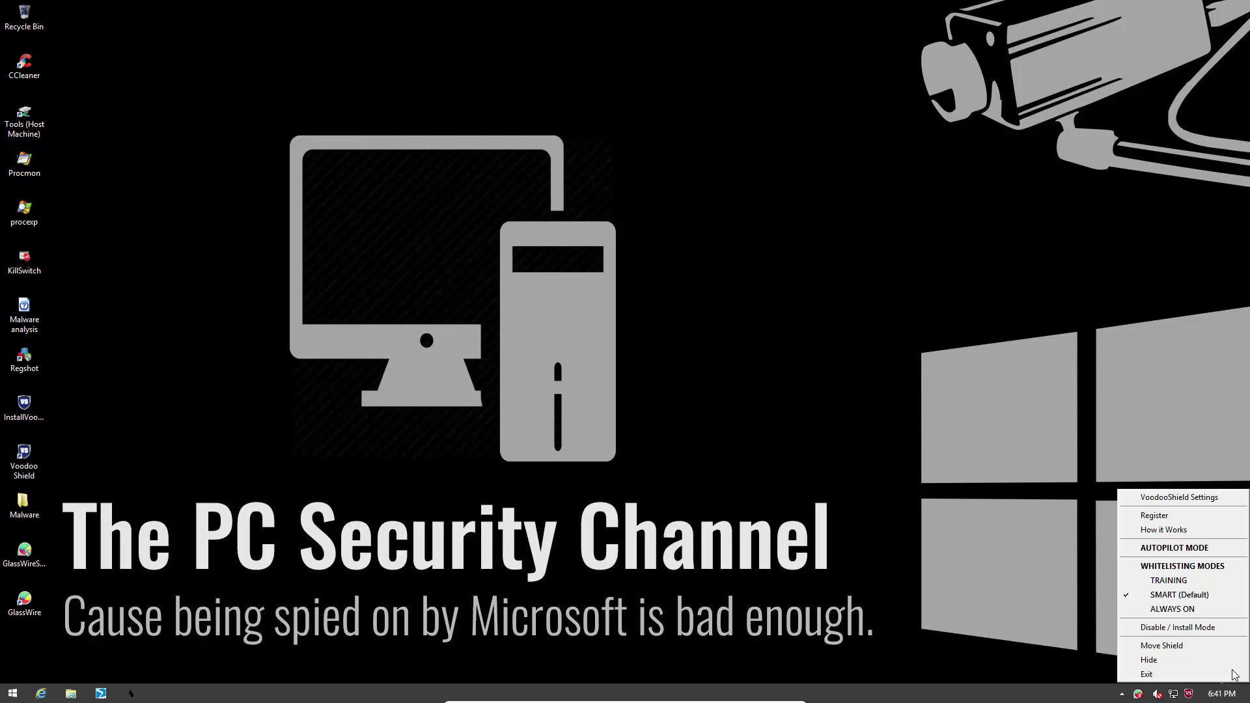
{"action": "left_click", "coordinate": [718, 447]}
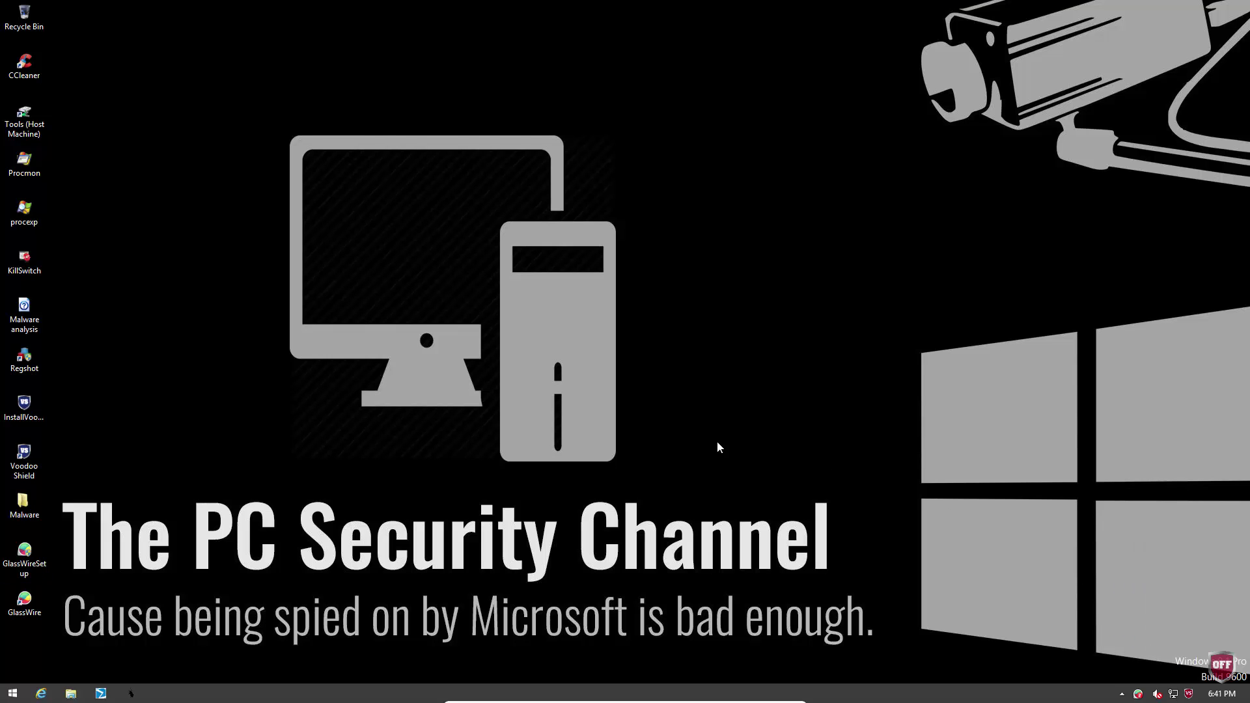
Step: Open the Malware folder and run Malware (49), (59), (61) and (72)
{"action": "double_click", "coordinate": [23, 504]}
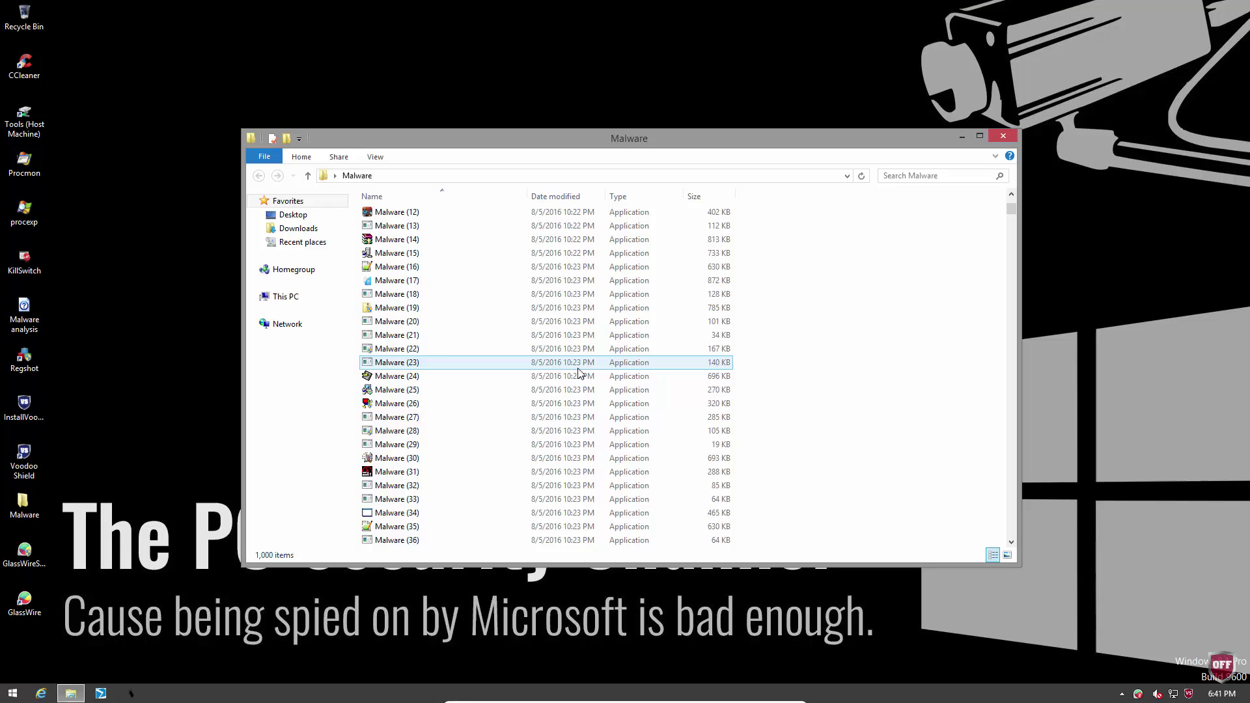
{"action": "double_click", "coordinate": [478, 509]}
{"action": "scroll", "coordinate": [625, 468], "scroll_direction": "down", "scroll_amount": 4}
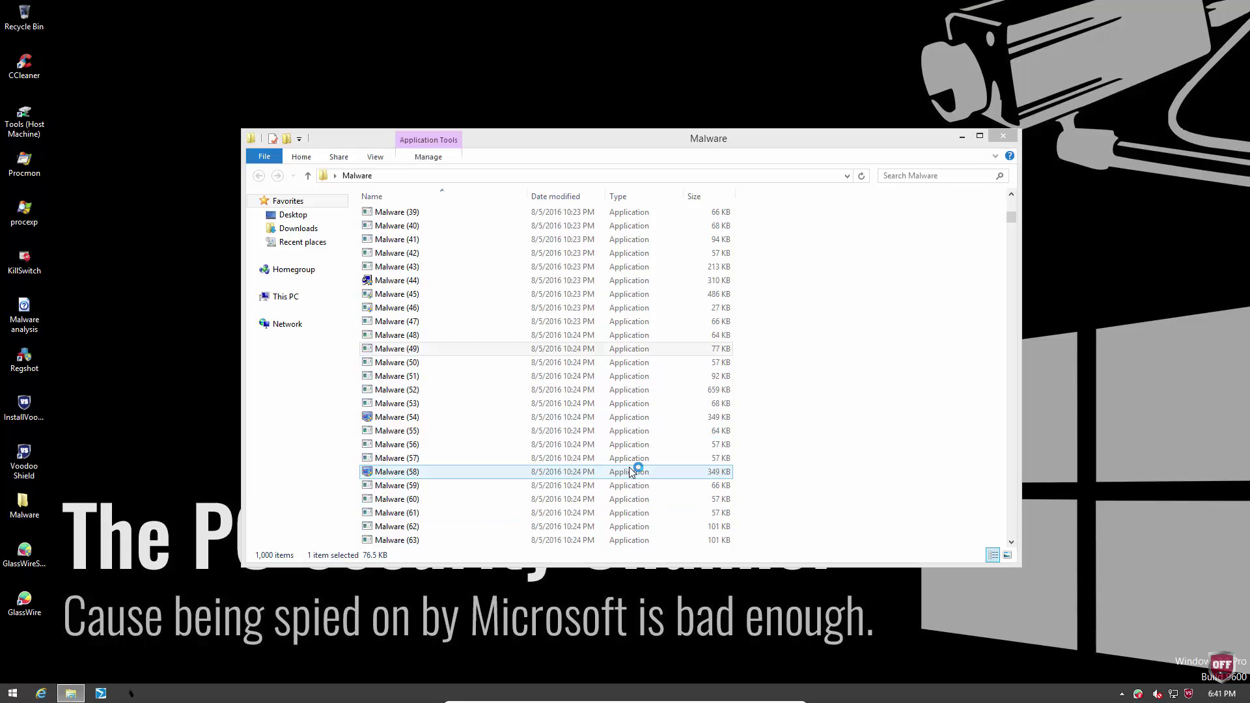
{"action": "double_click", "coordinate": [627, 485]}
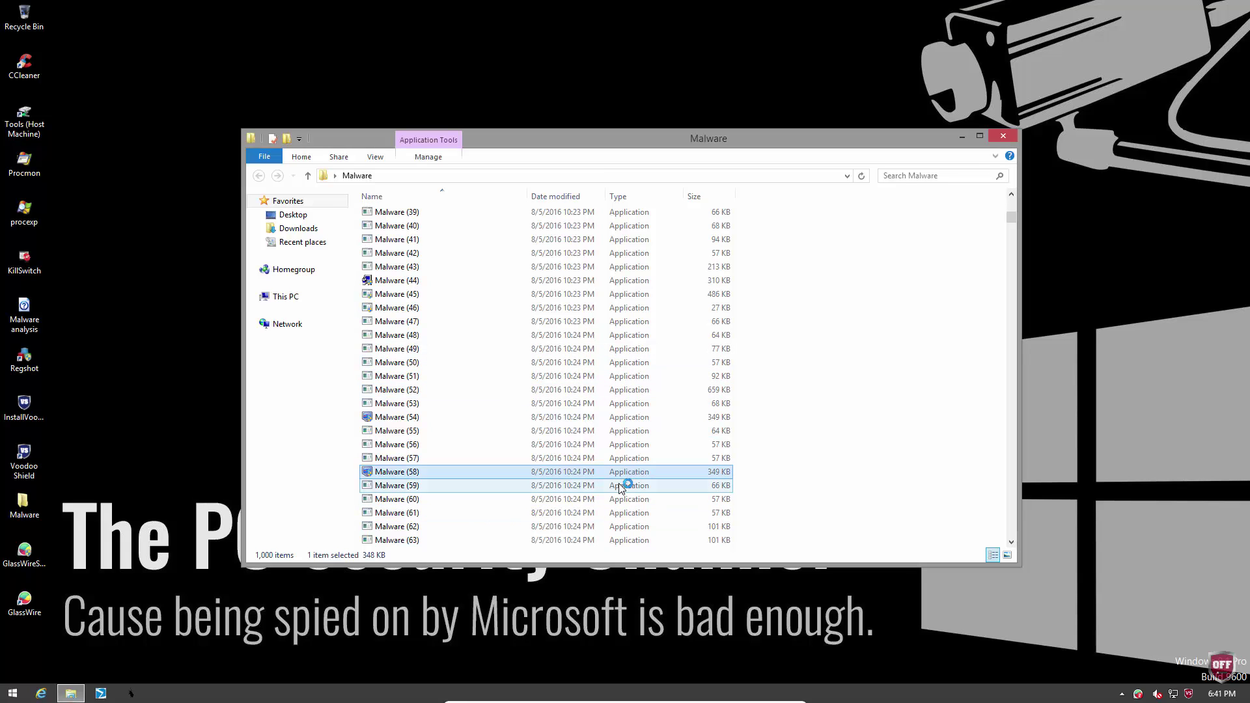
{"action": "double_click", "coordinate": [618, 513]}
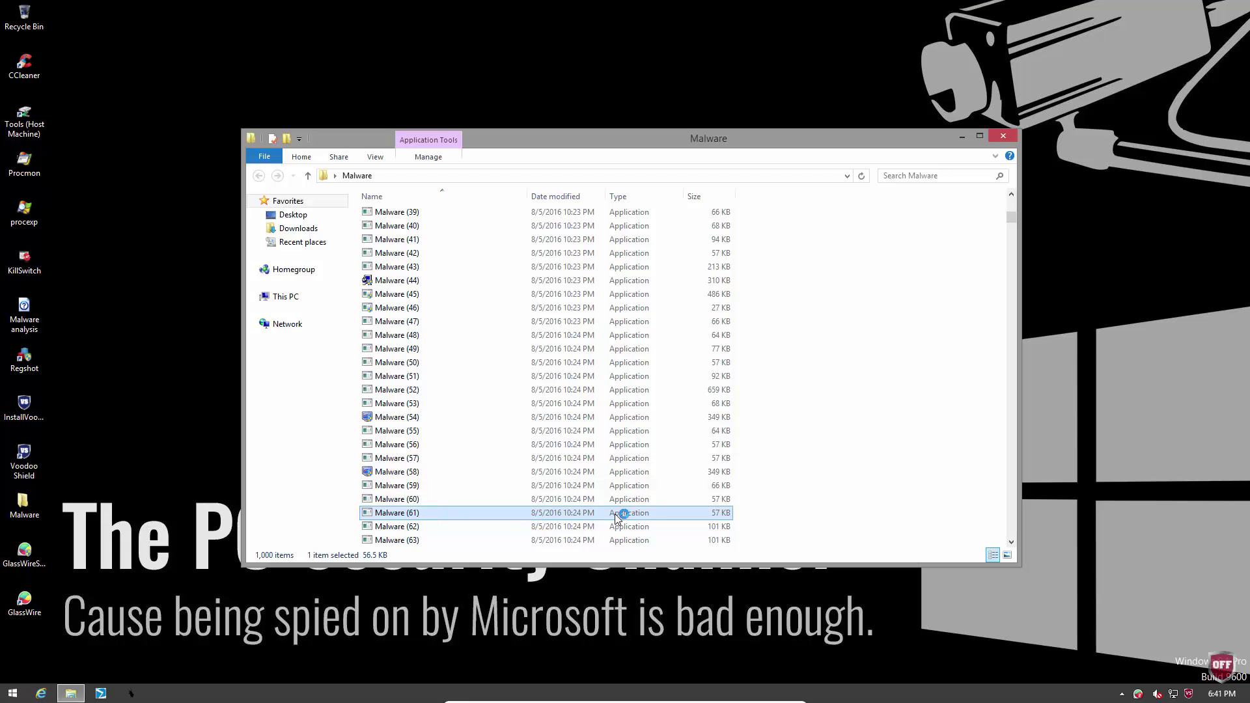
{"action": "scroll", "coordinate": [680, 469], "scroll_direction": "down", "scroll_amount": 4}
{"action": "left_click", "coordinate": [683, 459]}
{"action": "double_click", "coordinate": [667, 498]}
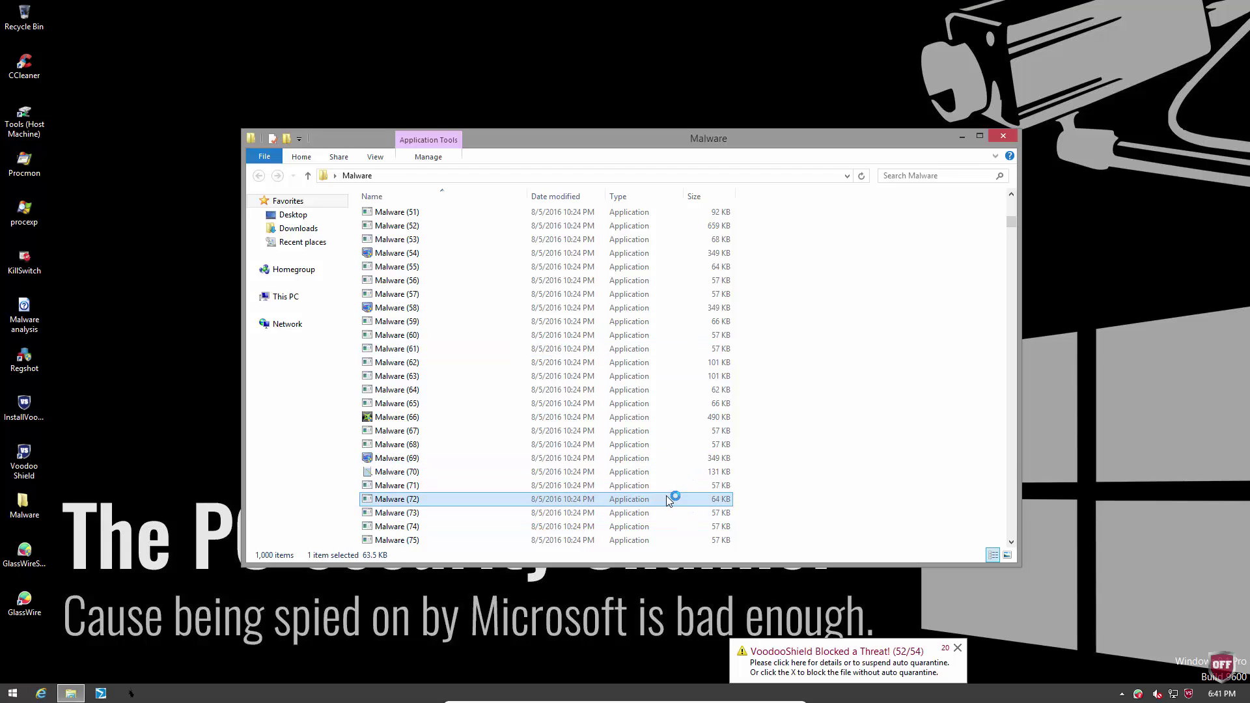
{"action": "scroll", "coordinate": [677, 497], "scroll_direction": "down", "scroll_amount": 3}
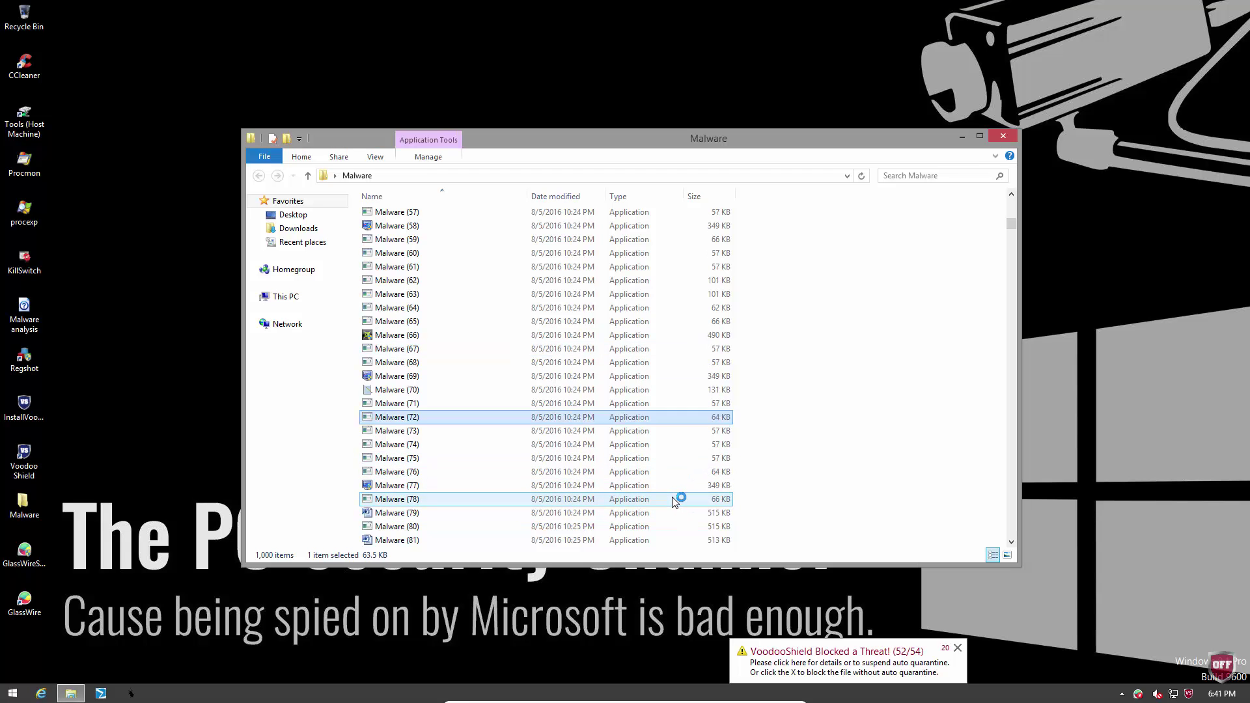
Step: Dismiss the stacked blocked-threat alerts and the network activity notice
{"action": "left_click", "coordinate": [957, 648]}
{"action": "left_click", "coordinate": [718, 648]}
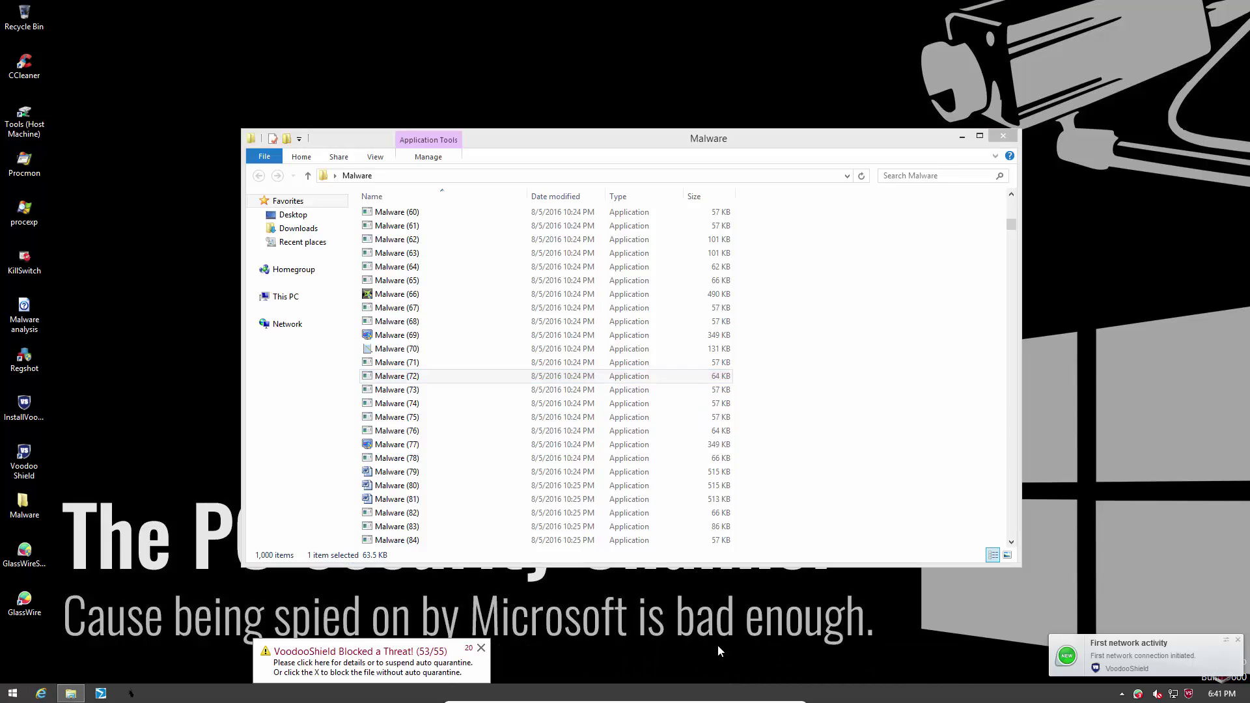
{"action": "left_click", "coordinate": [480, 648]}
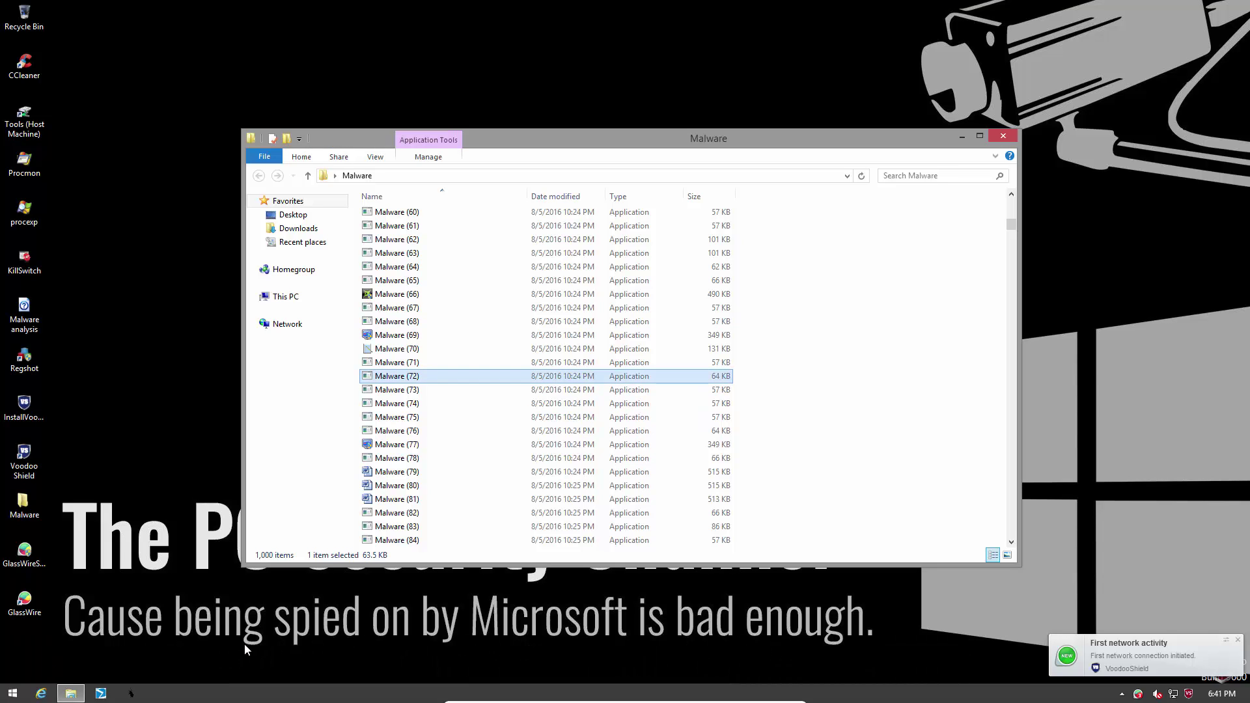
{"action": "left_click", "coordinate": [242, 648]}
{"action": "left_click", "coordinate": [1237, 642]}
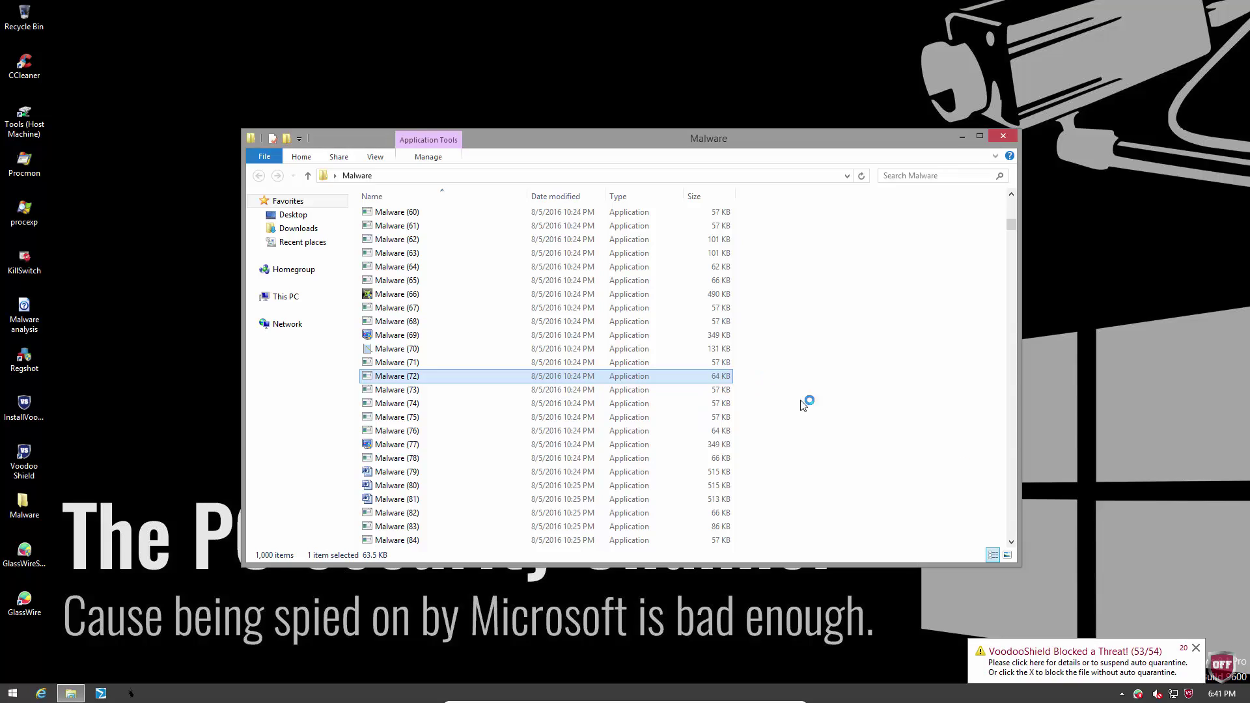
{"action": "left_click", "coordinate": [1195, 649]}
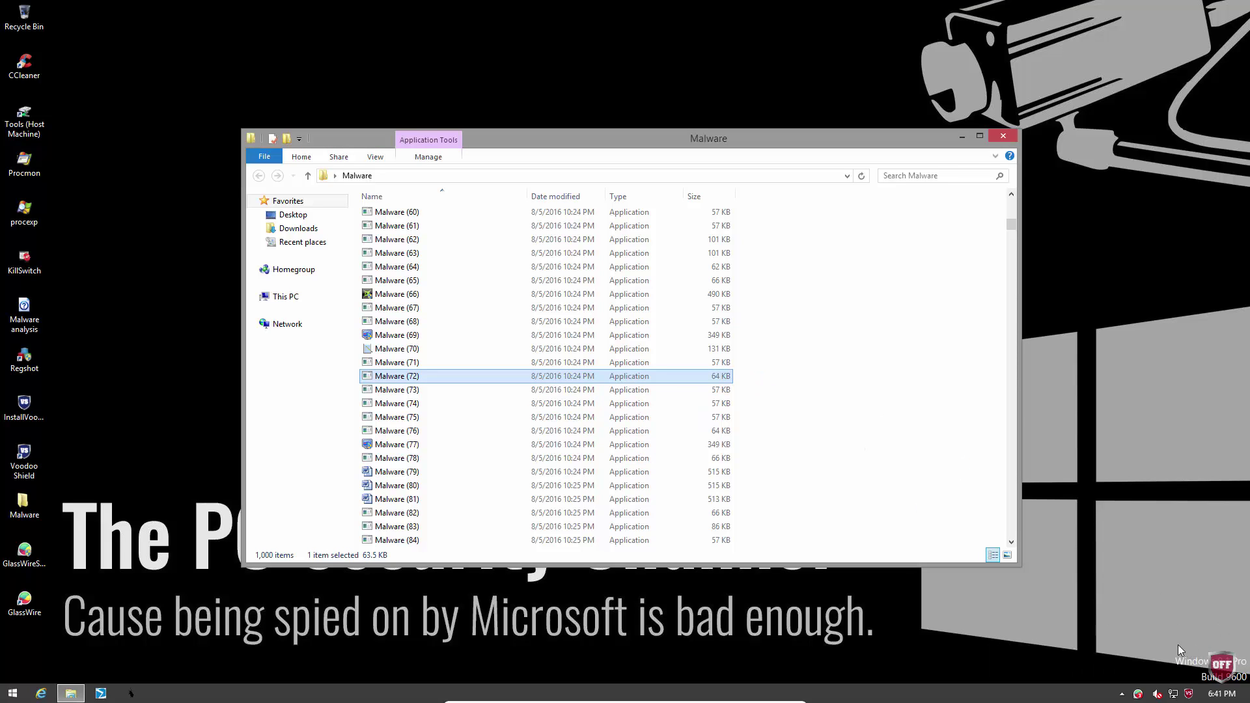
Step: Run Malware (75) and clear the next two blocked-threat alerts
{"action": "double_click", "coordinate": [474, 419]}
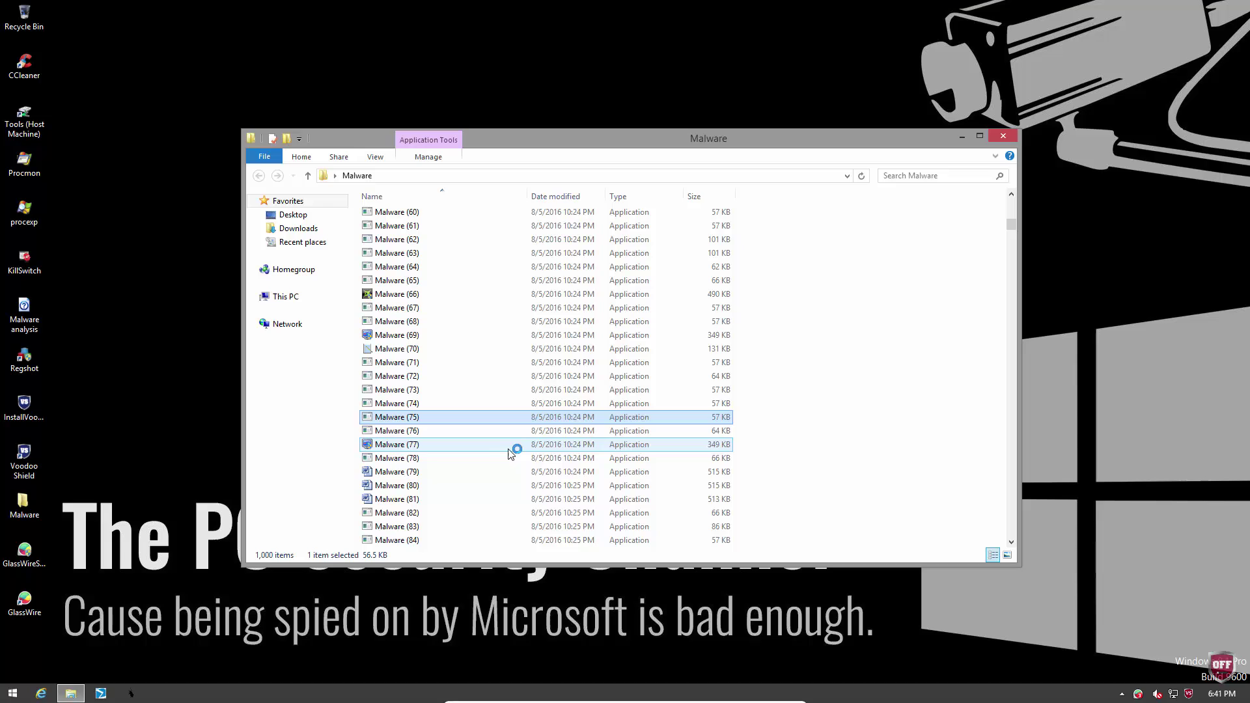
{"action": "scroll", "coordinate": [605, 419], "scroll_direction": "down", "scroll_amount": 6}
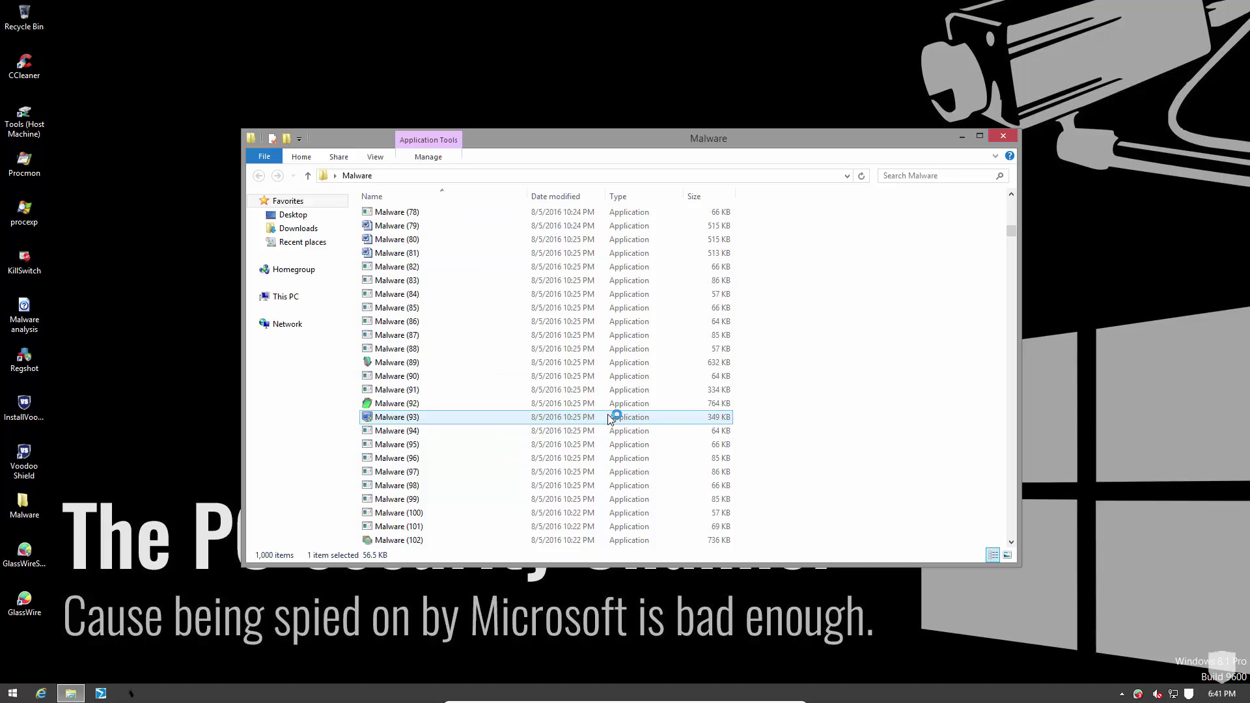
{"action": "left_click", "coordinate": [496, 408]}
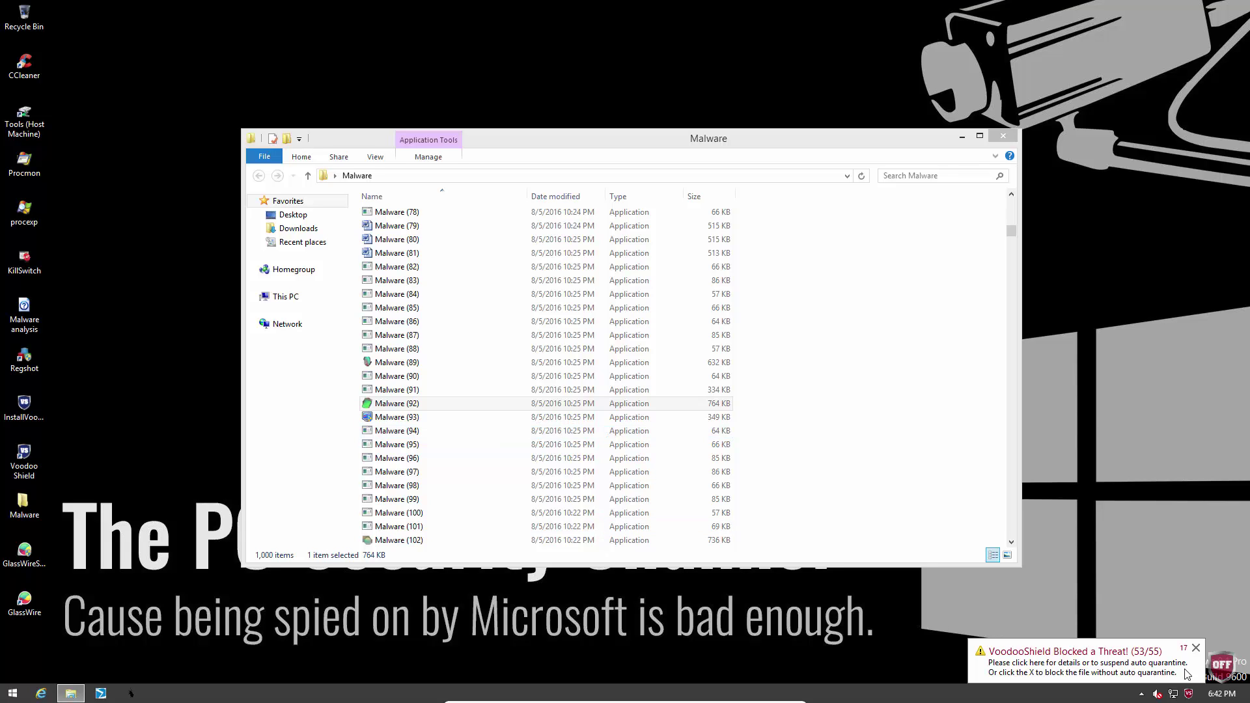
{"action": "left_click", "coordinate": [1195, 648]}
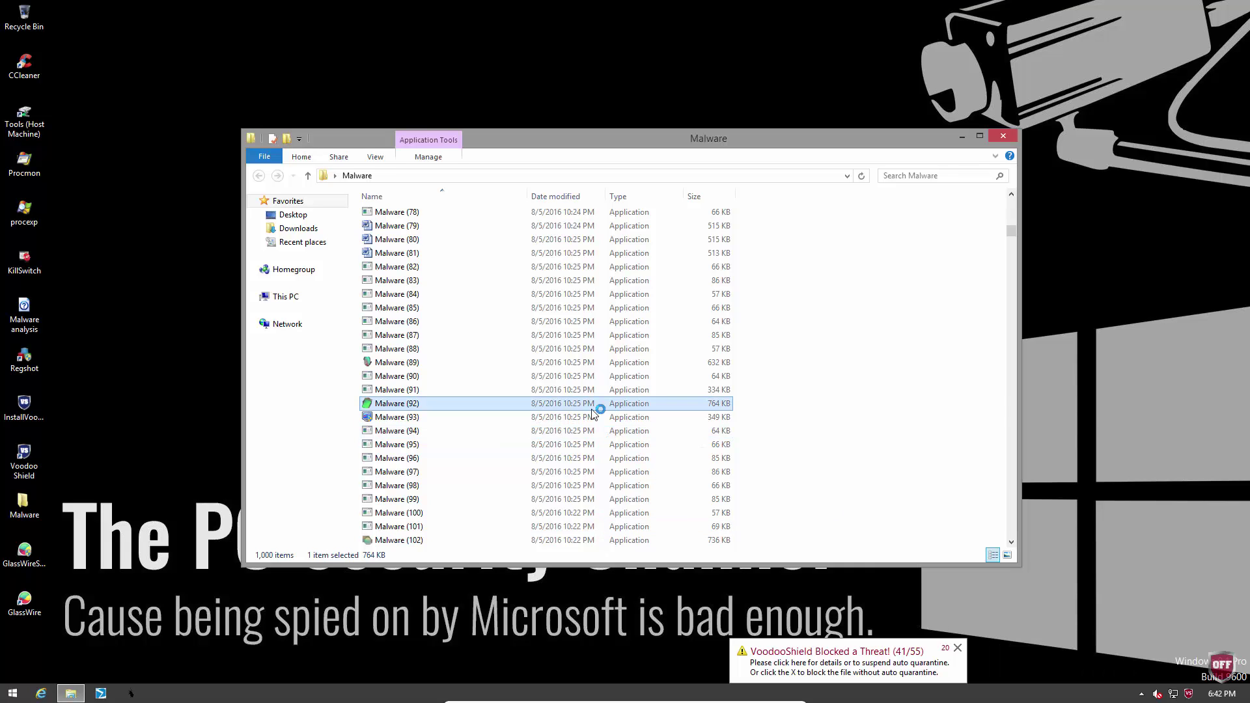
{"action": "left_click", "coordinate": [957, 649]}
{"action": "scroll", "coordinate": [830, 398], "scroll_direction": "down", "scroll_amount": 20}
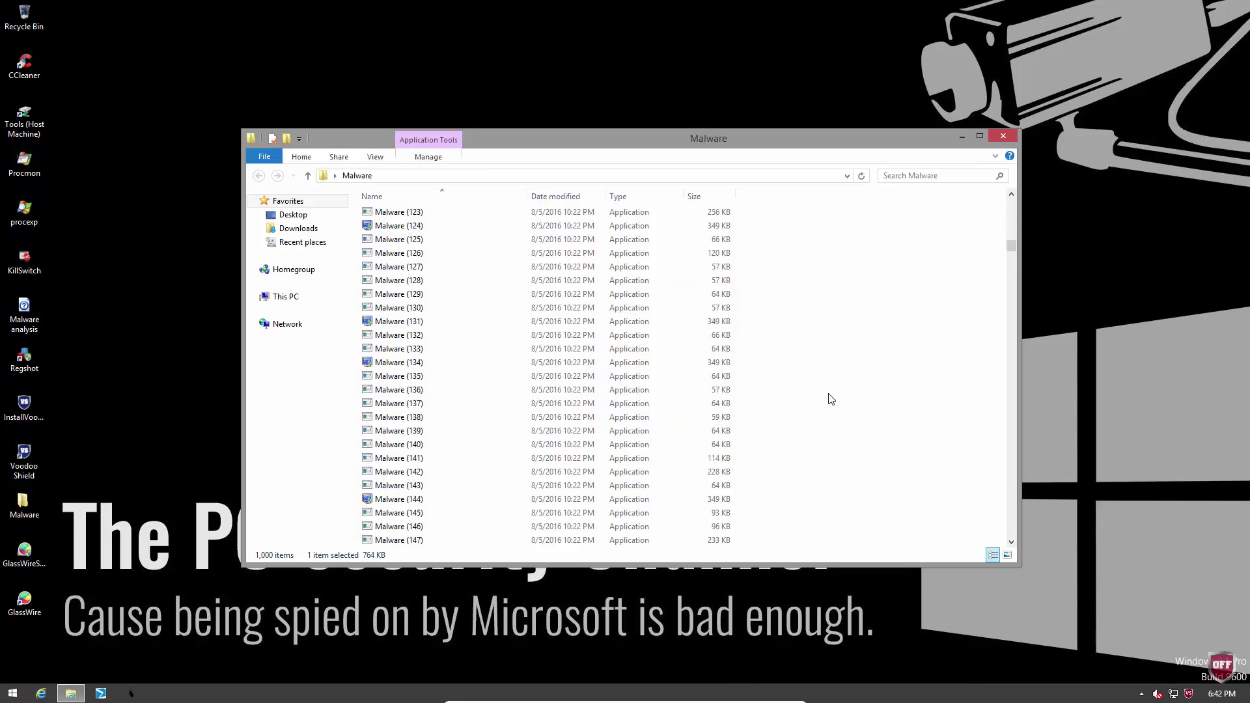
Step: Run Malware (161), then jump to the end and run Malware (993) and (999)
{"action": "left_click", "coordinate": [395, 279]}
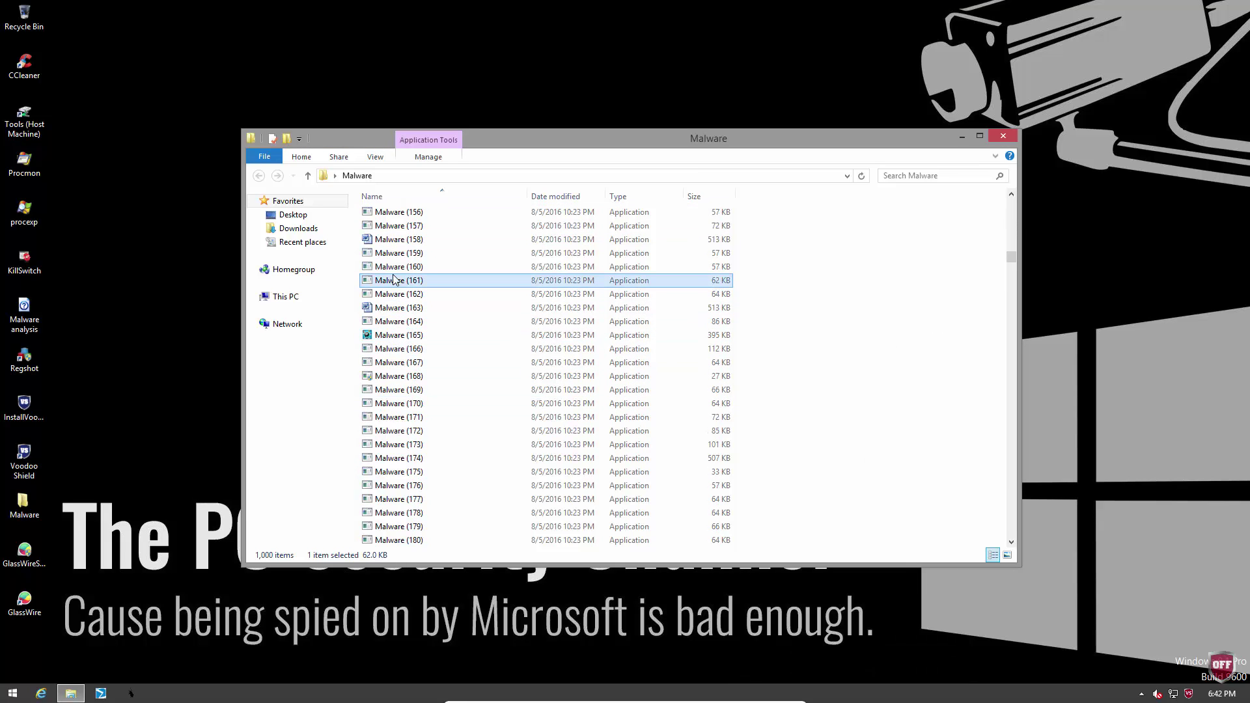
{"action": "double_click", "coordinate": [395, 279]}
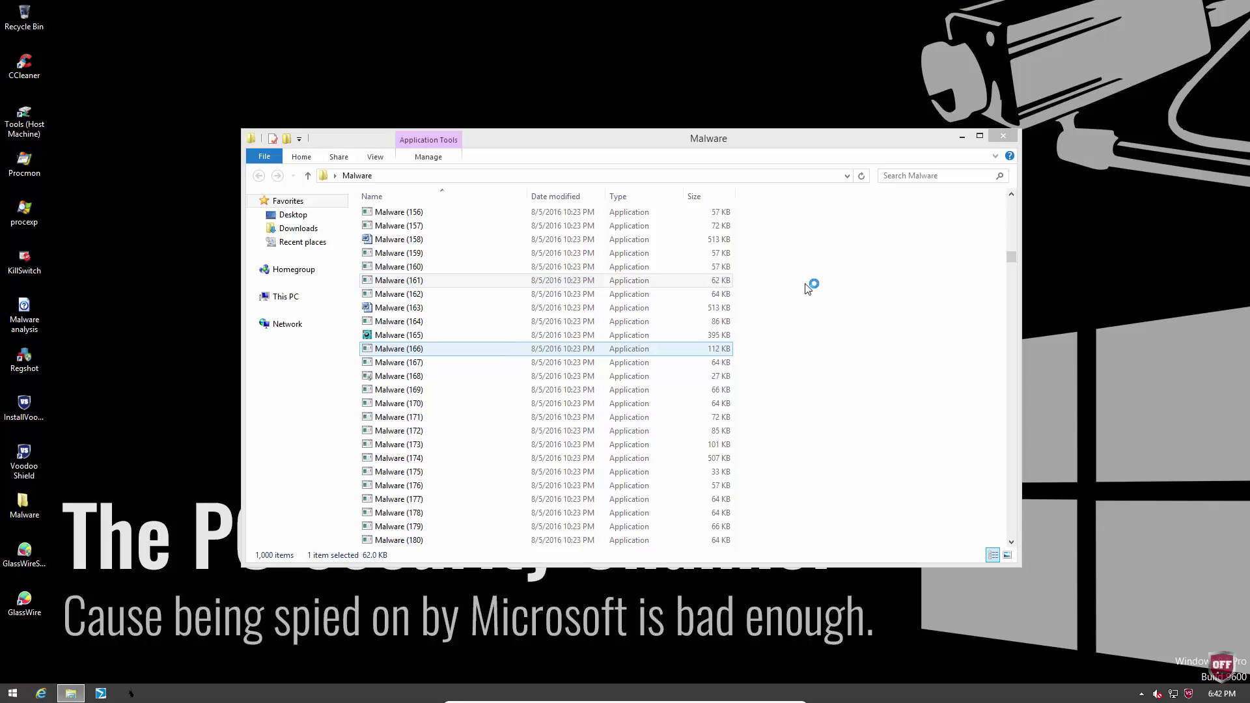
{"action": "left_click_drag", "start_coordinate": [1009, 256], "coordinate": [1008, 528]}
{"action": "left_click", "coordinate": [398, 391]}
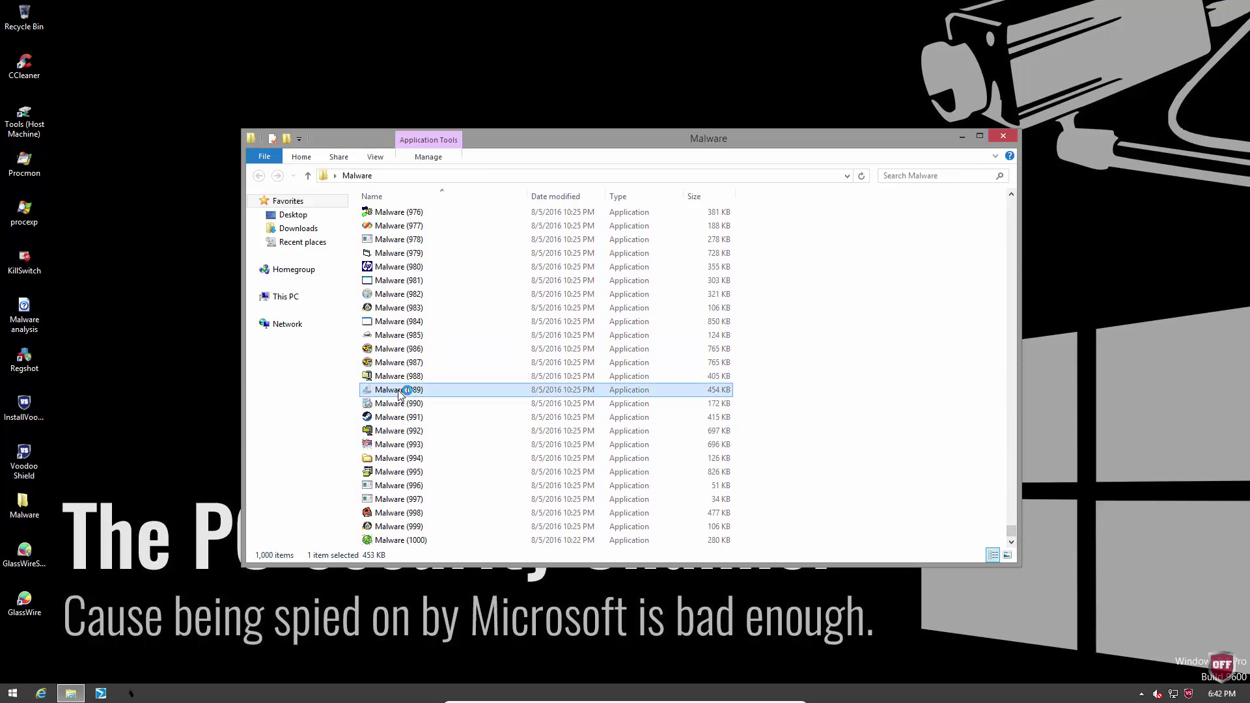
{"action": "left_click", "coordinate": [391, 446]}
{"action": "left_click", "coordinate": [391, 485]}
{"action": "left_click", "coordinate": [390, 526]}
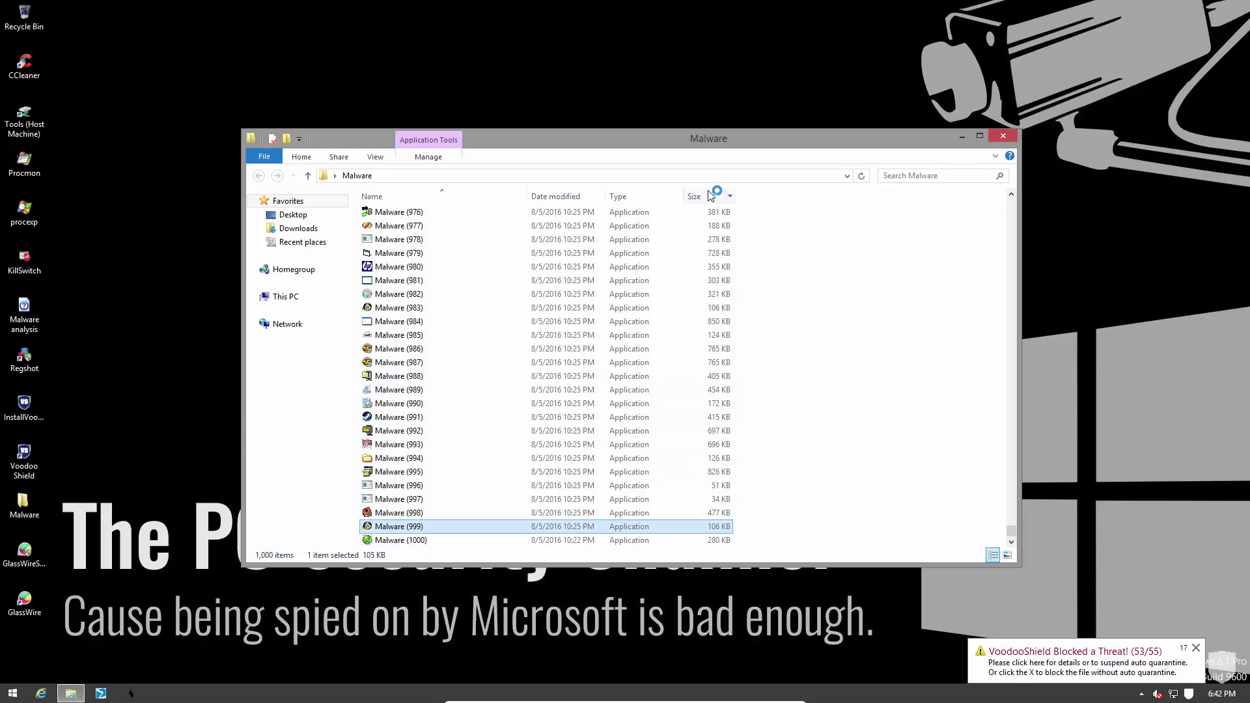
Step: Close the Malware folder and check Task Manager's process list for malware
{"action": "left_click", "coordinate": [1011, 136]}
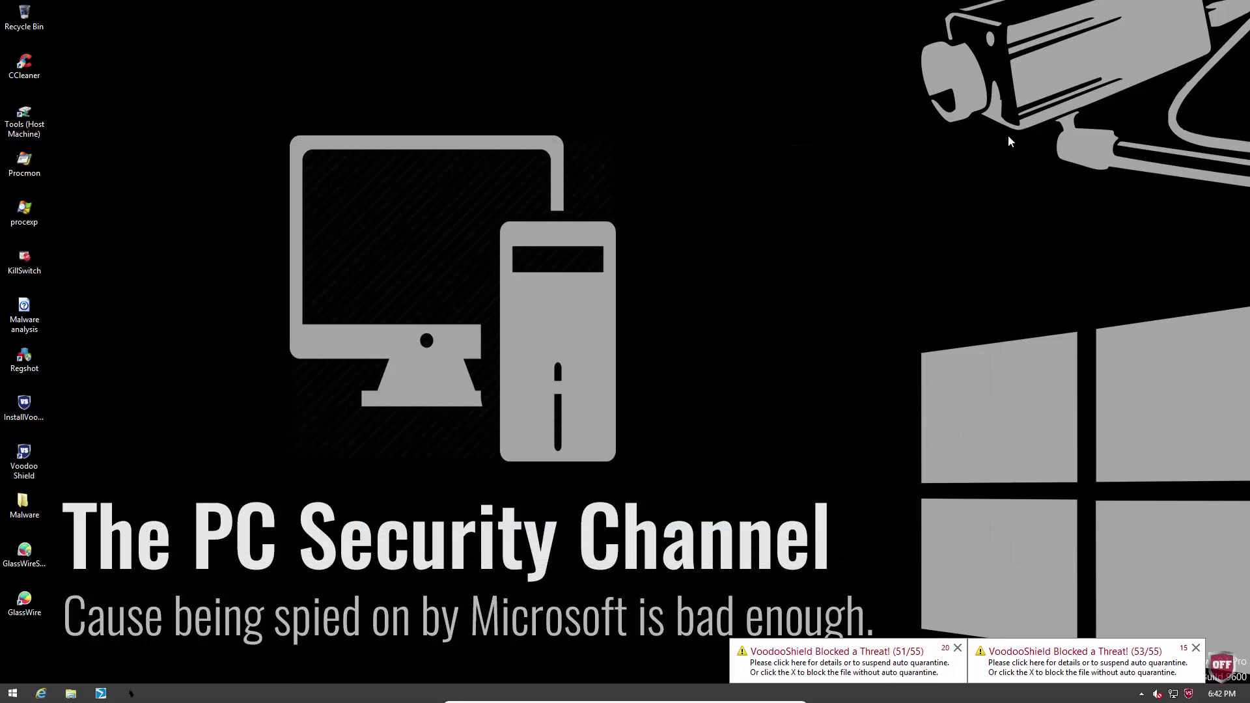
{"action": "right_click", "coordinate": [306, 692]}
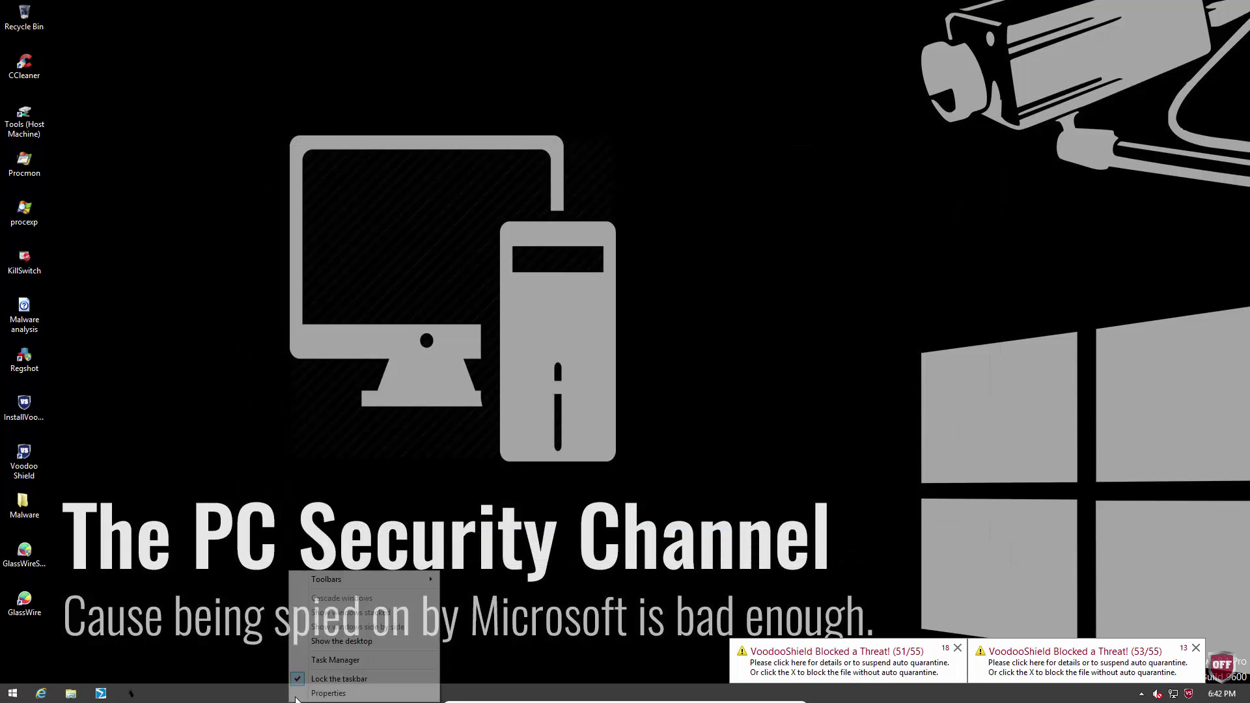
{"action": "left_click", "coordinate": [346, 658]}
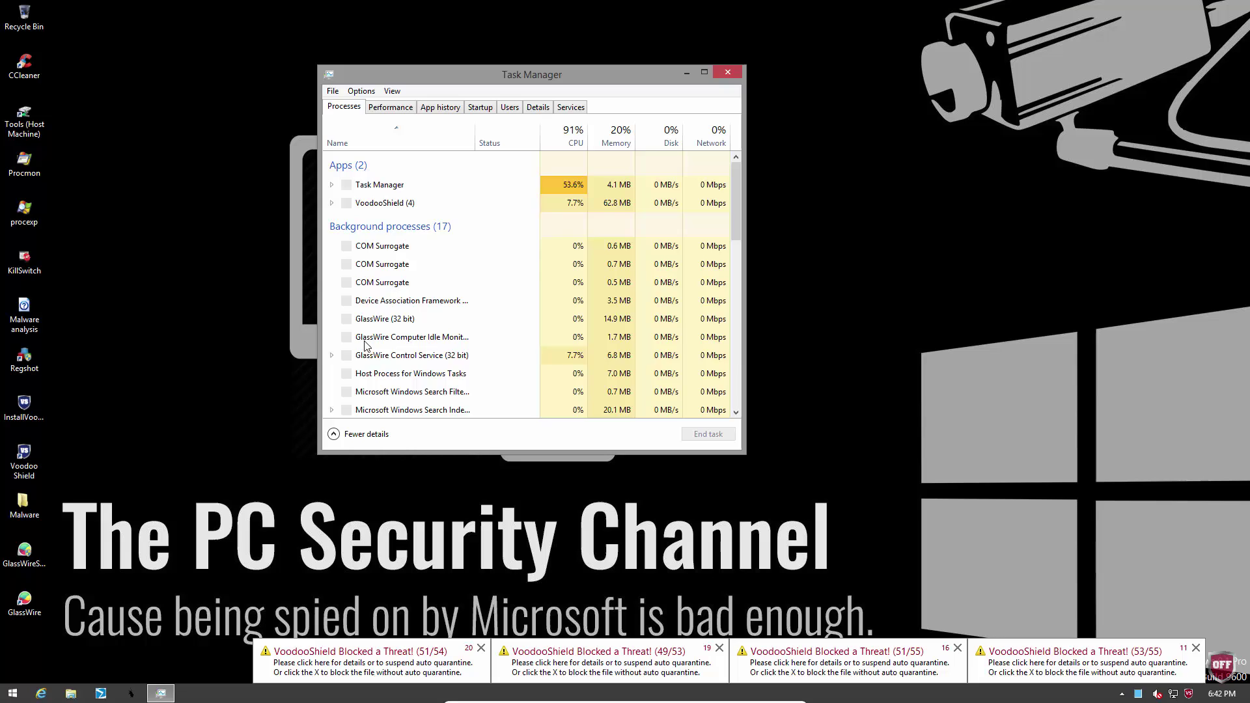
{"action": "scroll", "coordinate": [476, 270], "scroll_direction": "down", "scroll_amount": 3}
{"action": "scroll", "coordinate": [476, 269], "scroll_direction": "down", "scroll_amount": 7}
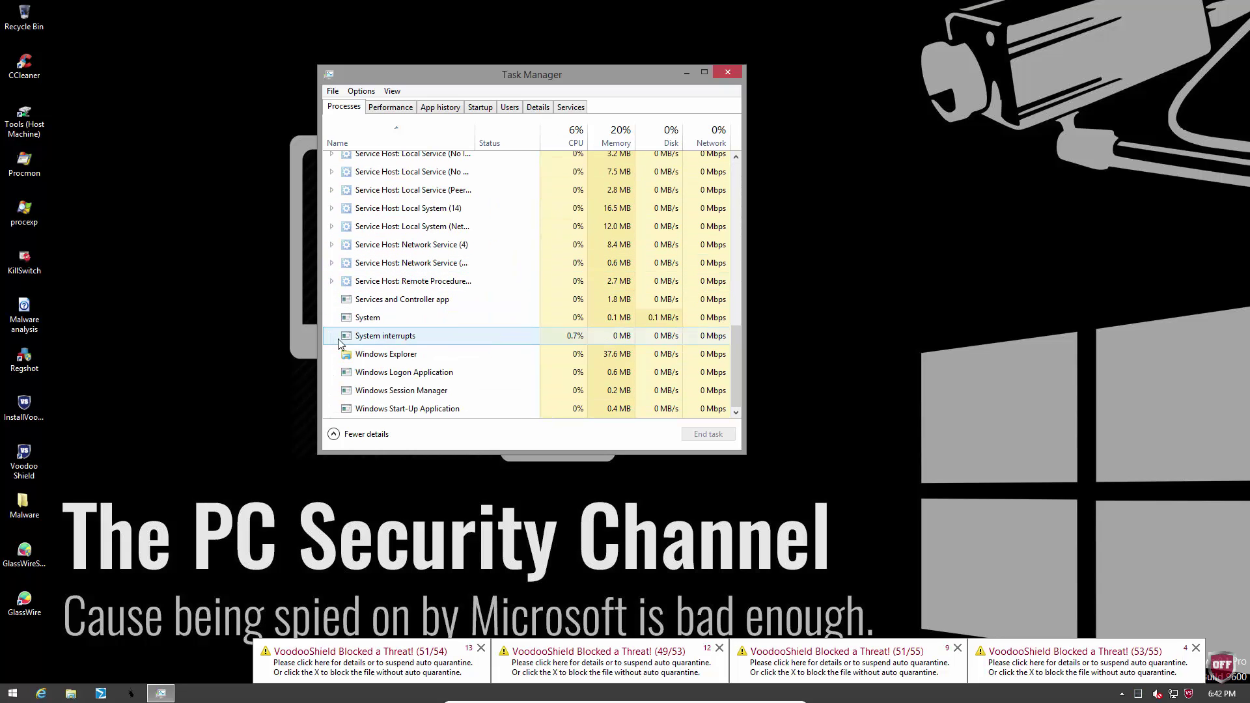
{"action": "left_click", "coordinate": [728, 72]}
Step: Clear the three remaining VoodooShield blocked-threat alerts
{"action": "left_click", "coordinate": [481, 648]}
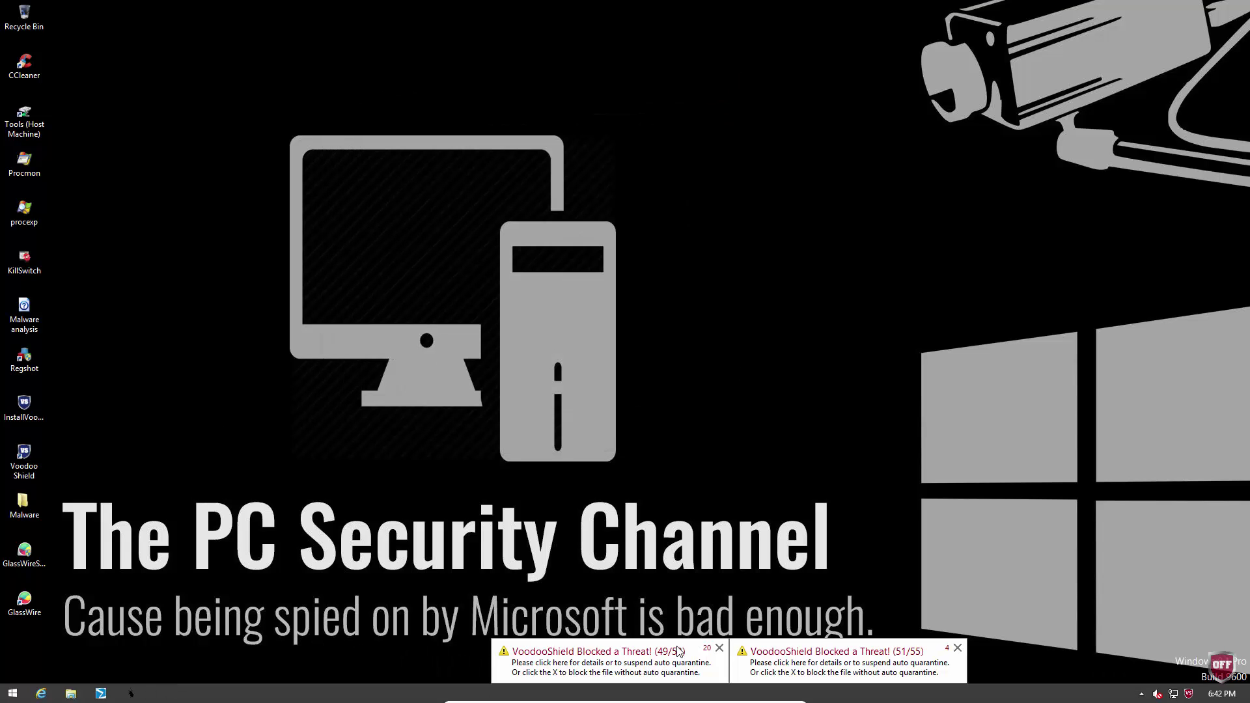
{"action": "left_click", "coordinate": [719, 648]}
{"action": "left_click", "coordinate": [957, 648]}
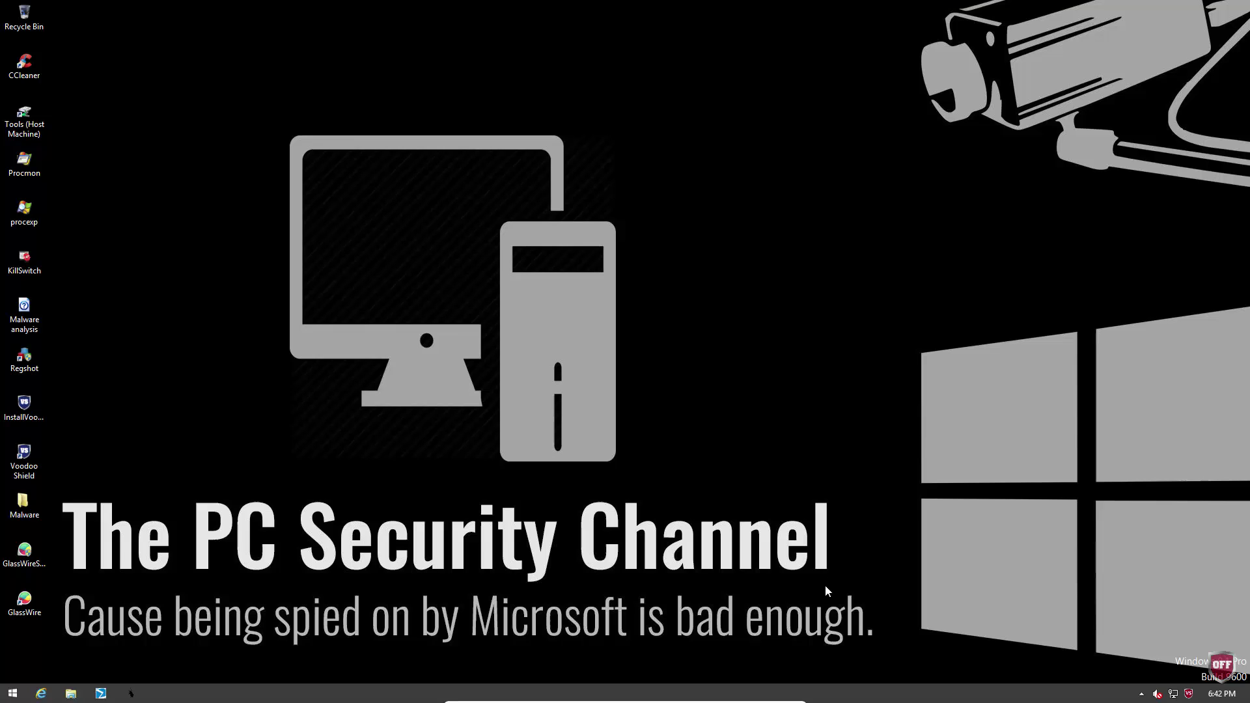